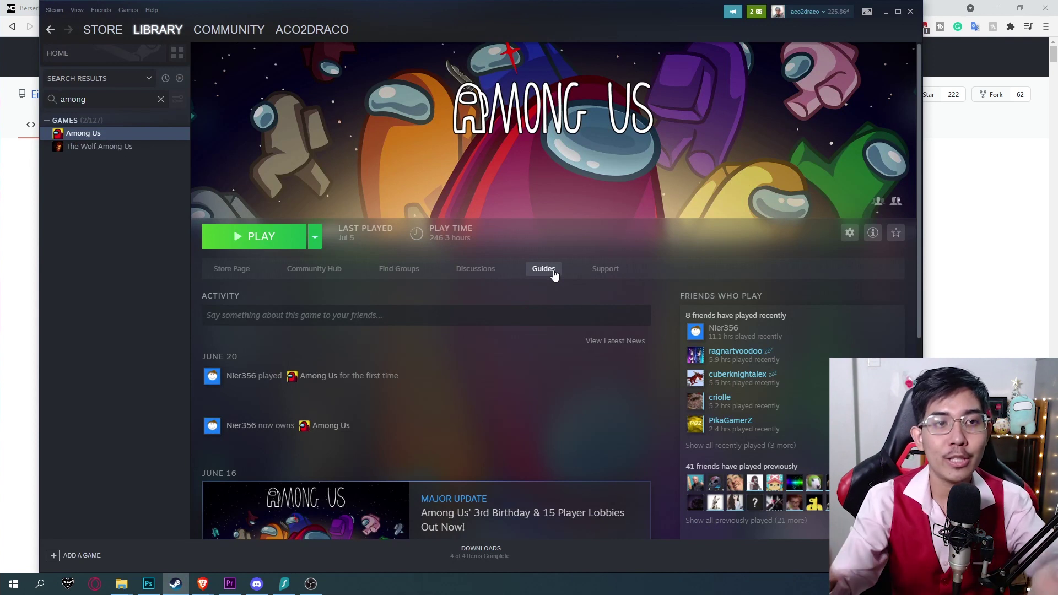
Open the Among Us Properties in Steam on its Local Files section
{"action": "left_click", "coordinate": [317, 238]}
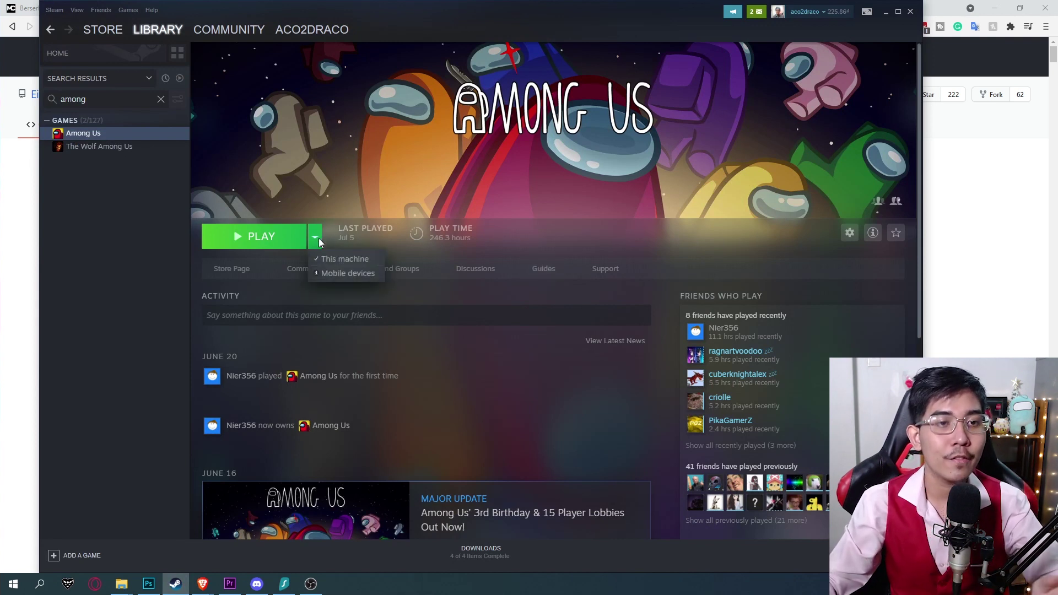
{"action": "right_click", "coordinate": [117, 136]}
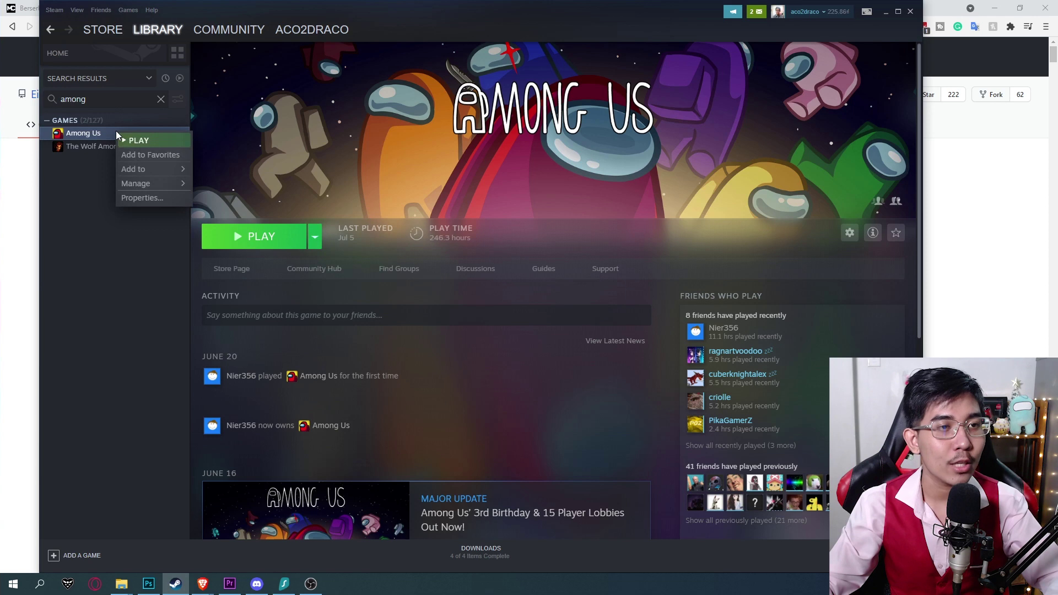
{"action": "left_click", "coordinate": [132, 199]}
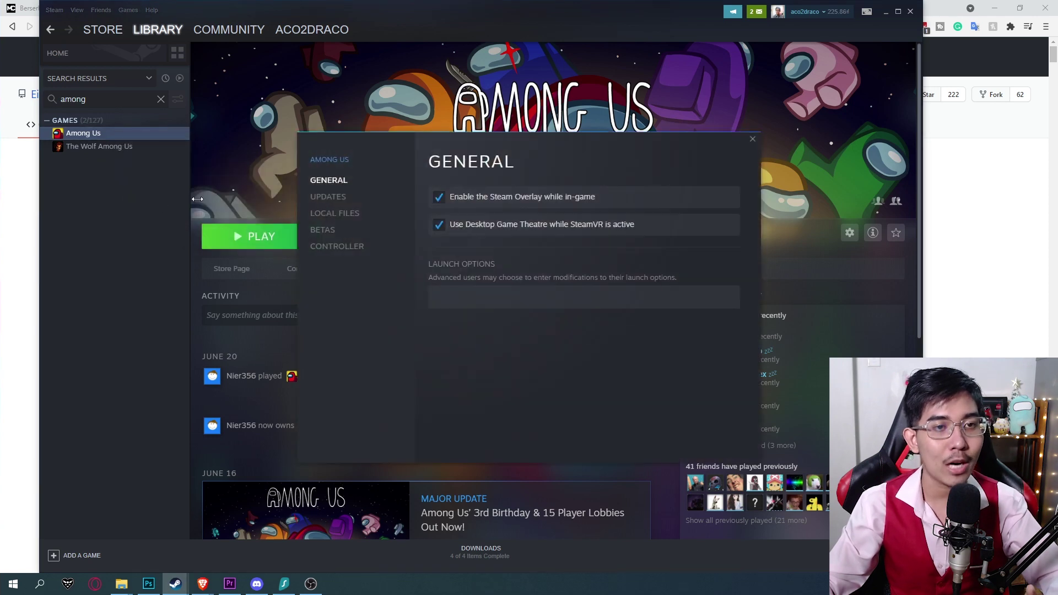
{"action": "left_click", "coordinate": [339, 212]}
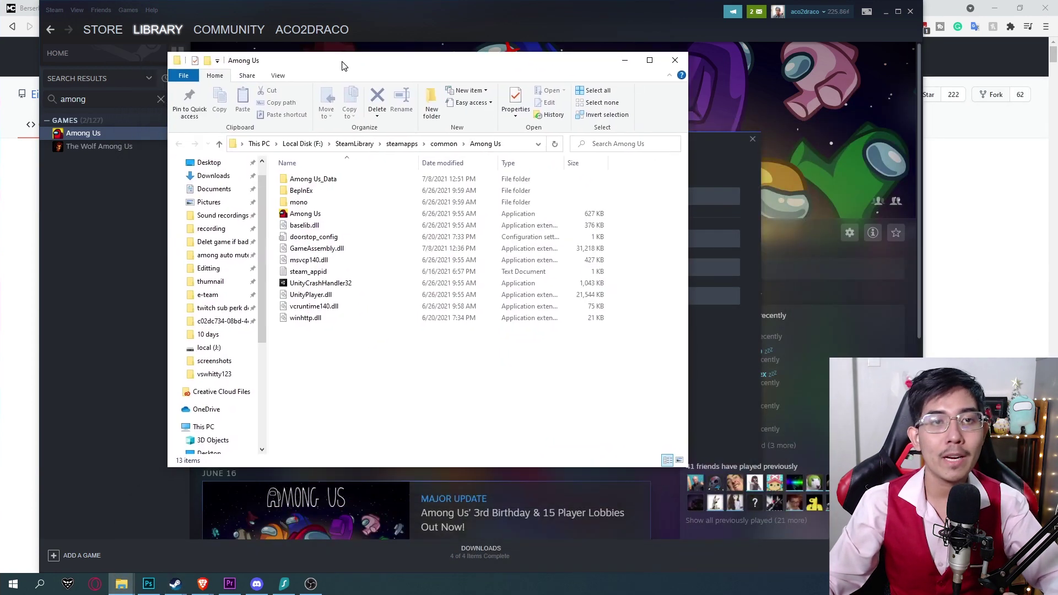
Arrange the folder window and the Steam properties window, keeping the folder window in front
{"action": "left_click_drag", "start_coordinate": [341, 65], "coordinate": [387, 51]}
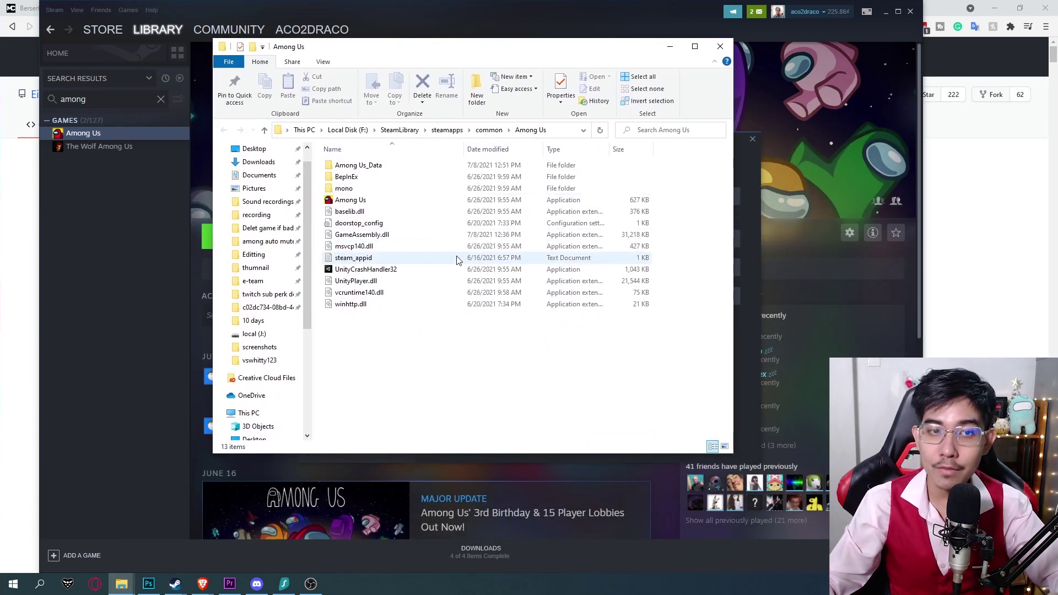
{"action": "left_click", "coordinate": [757, 232]}
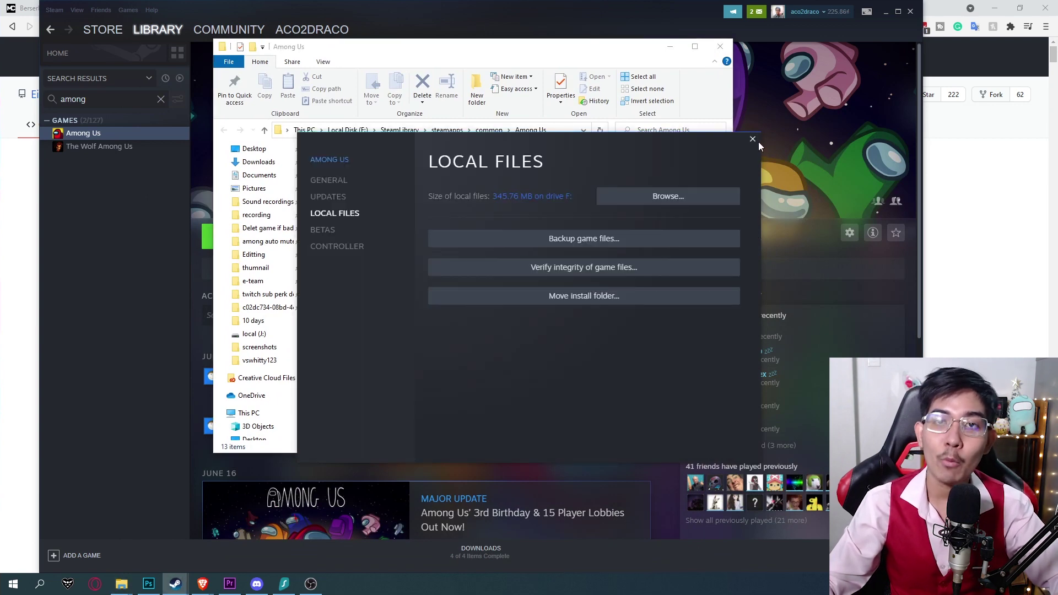
{"action": "left_click", "coordinate": [706, 122]}
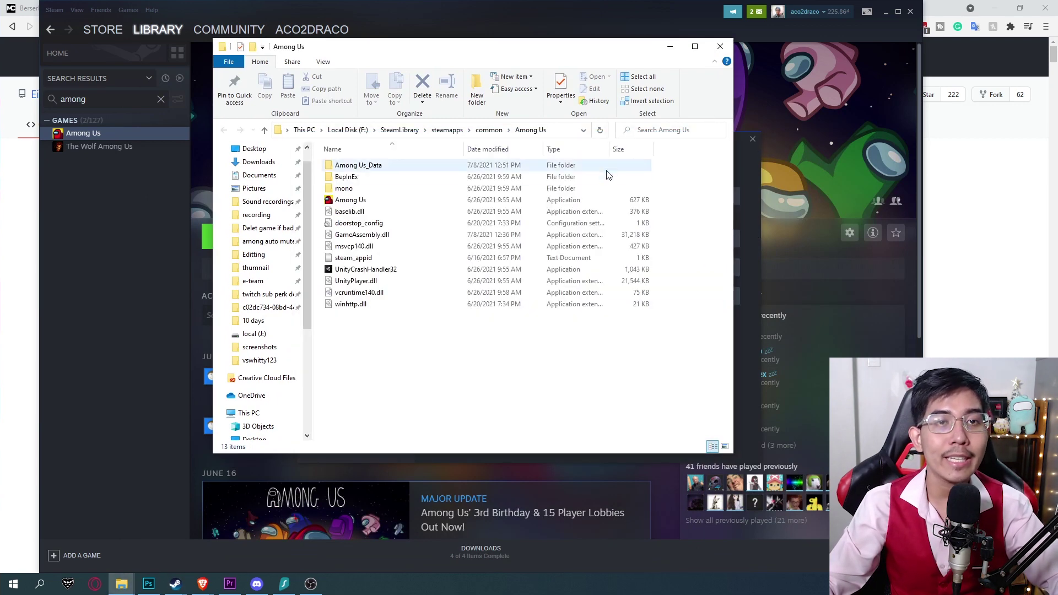
Delete the Among Us folder from steamapps\common and close the game properties window
{"action": "left_click", "coordinate": [489, 130]}
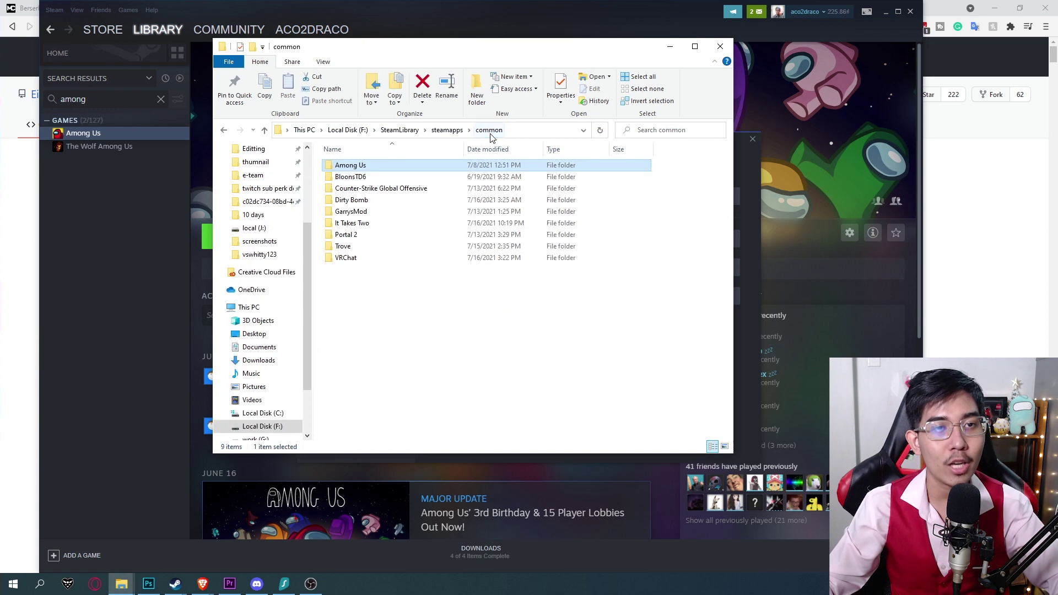
{"action": "key", "text": "F2"}
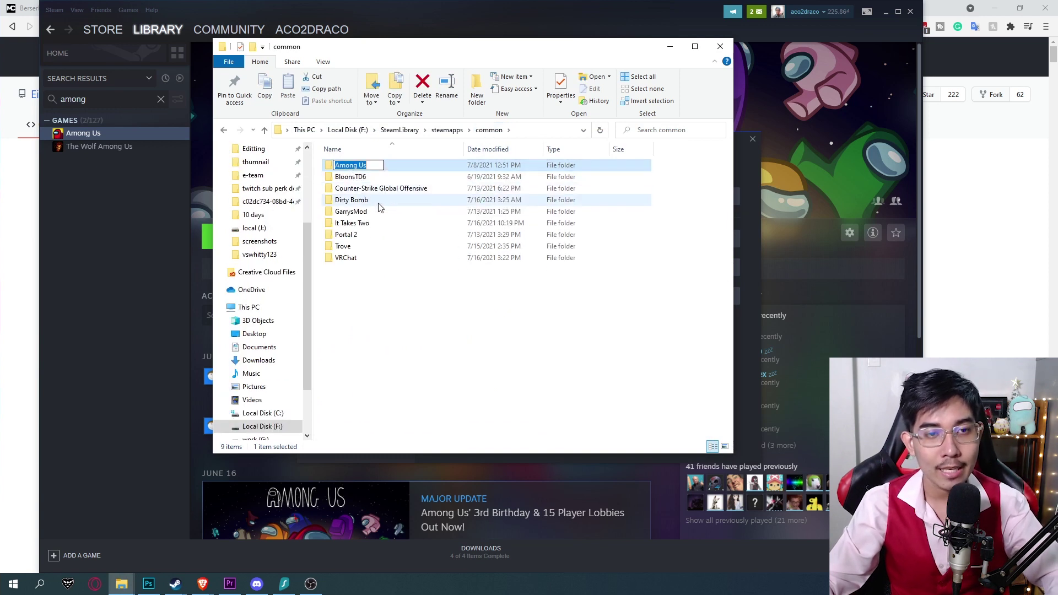
{"action": "key", "text": "Escape"}
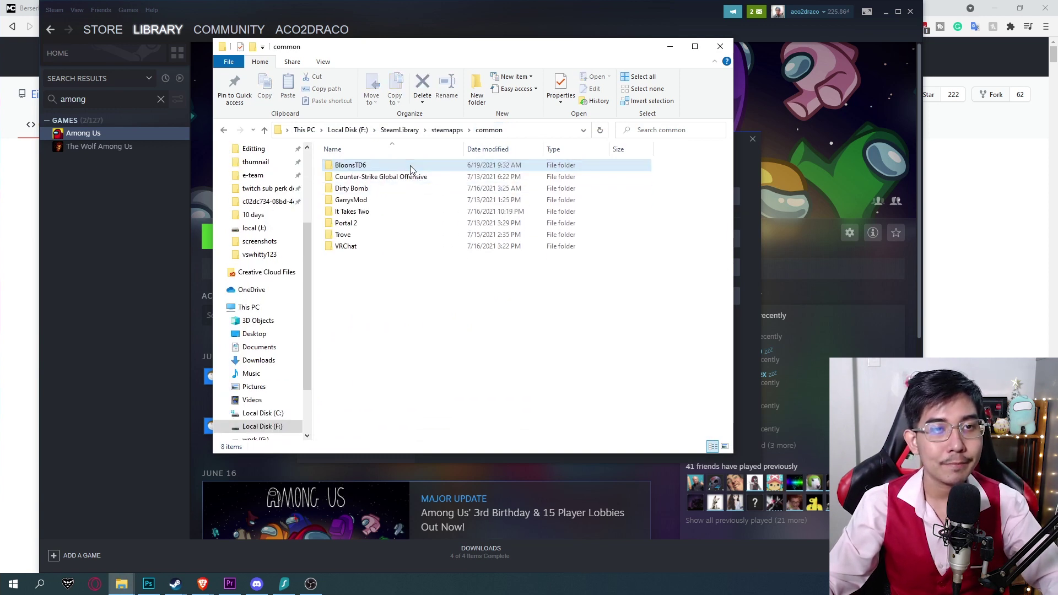
{"action": "key", "text": "Delete"}
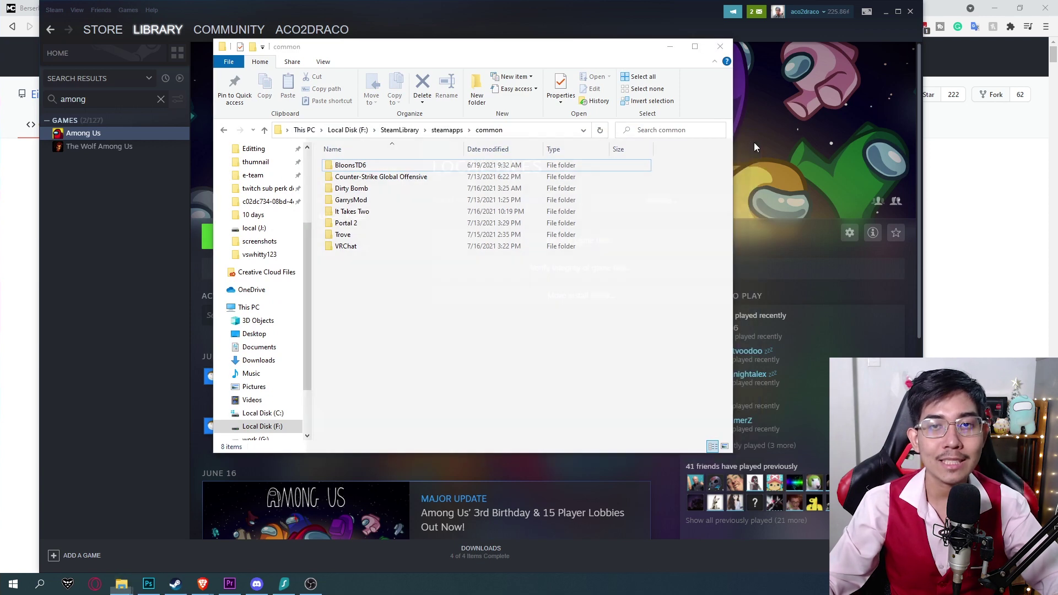
{"action": "left_click", "coordinate": [752, 140]}
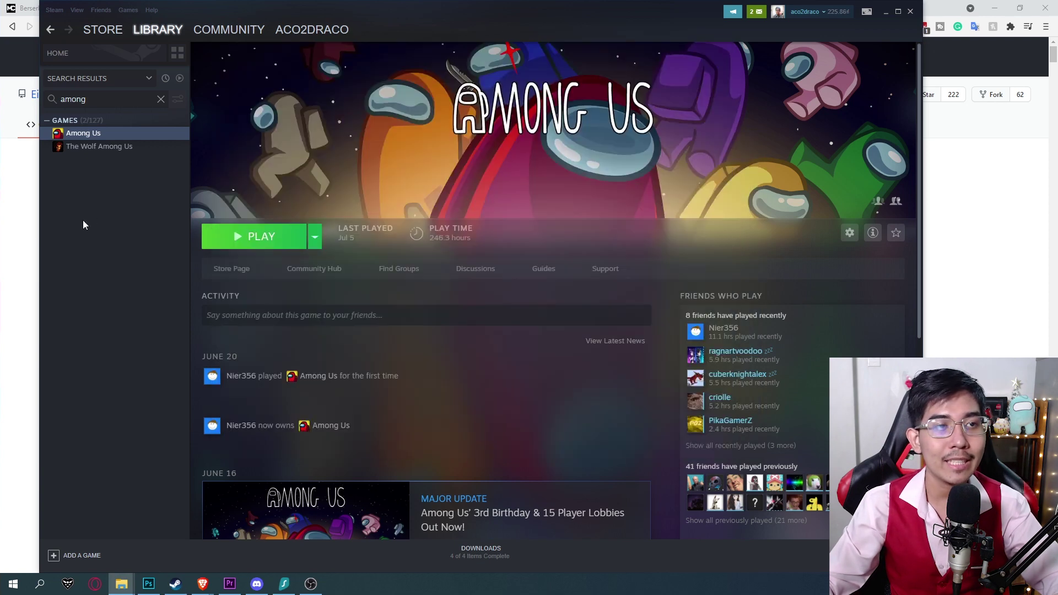
Uninstall Among Us through Manage > Uninstall, confirm it, then start reinstalling the game
{"action": "right_click", "coordinate": [94, 130]}
{"action": "mouse_move", "coordinate": [111, 164]}
{"action": "mouse_move", "coordinate": [115, 183]}
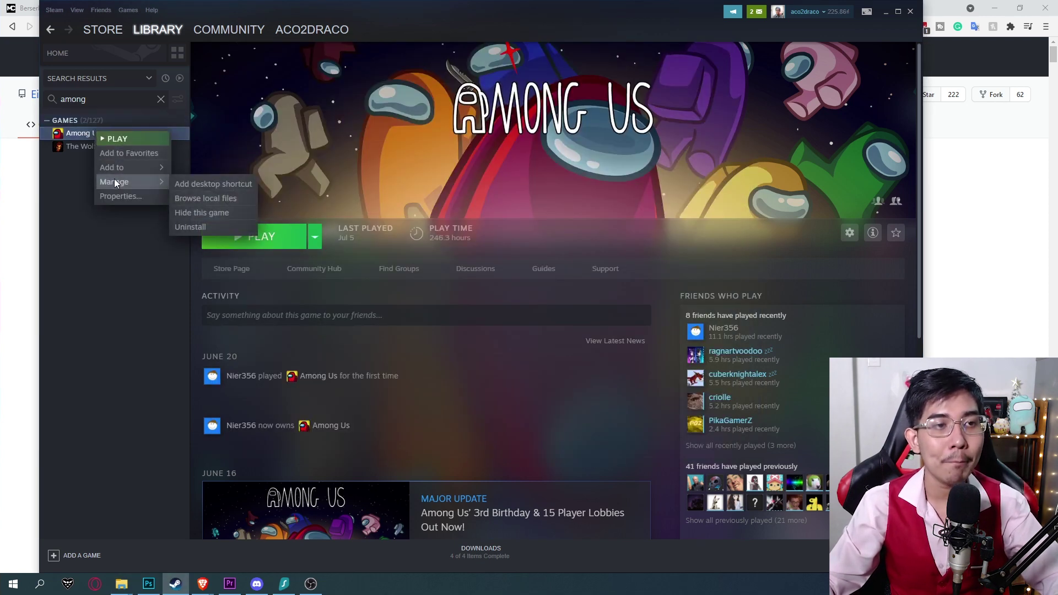
{"action": "left_click", "coordinate": [212, 226]}
{"action": "left_click", "coordinate": [356, 328]}
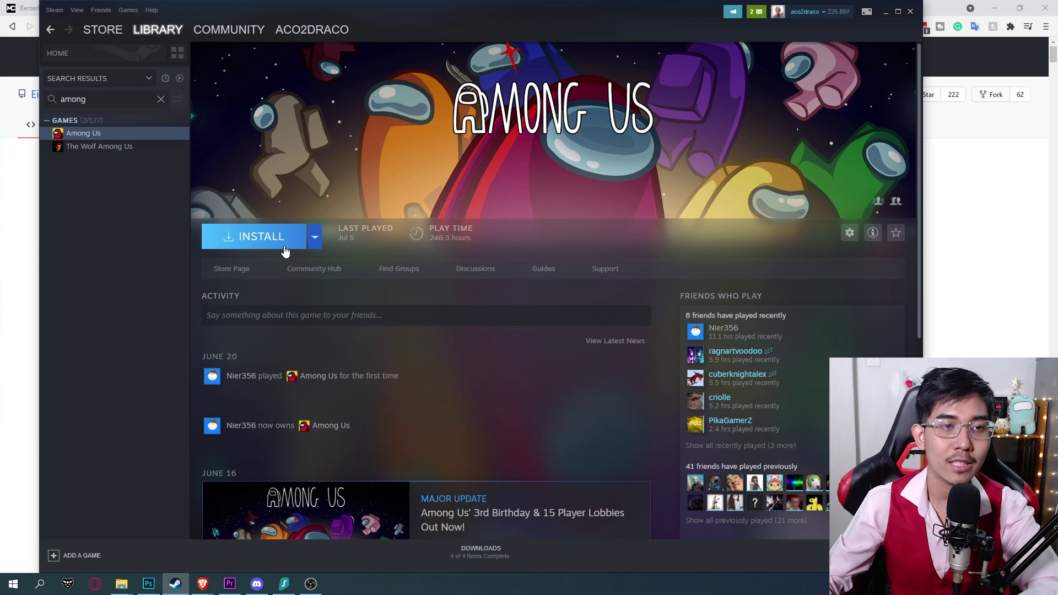
{"action": "left_click", "coordinate": [285, 252]}
Finish the install dialog so Among Us starts downloading, then switch to the browser
{"action": "left_click", "coordinate": [564, 386]}
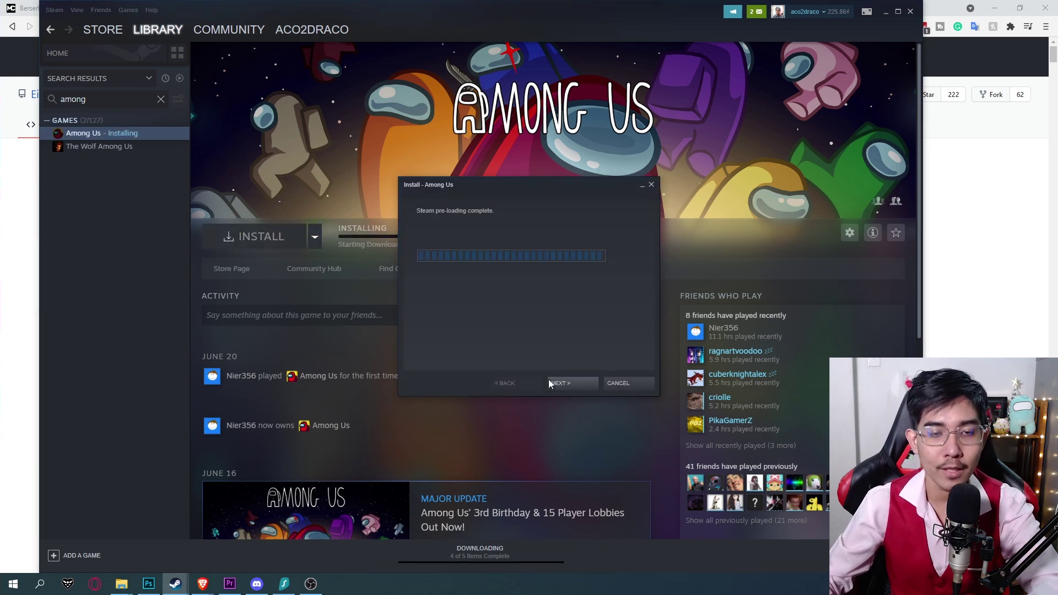
{"action": "left_click", "coordinate": [616, 381]}
{"action": "left_click", "coordinate": [2, 319]}
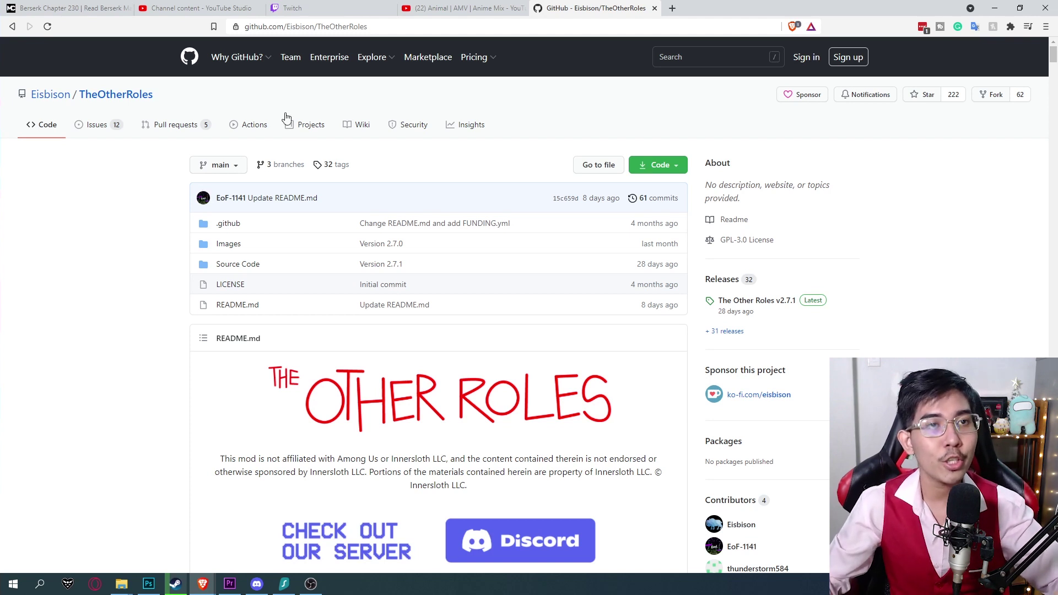
{"action": "left_click", "coordinate": [341, 25]}
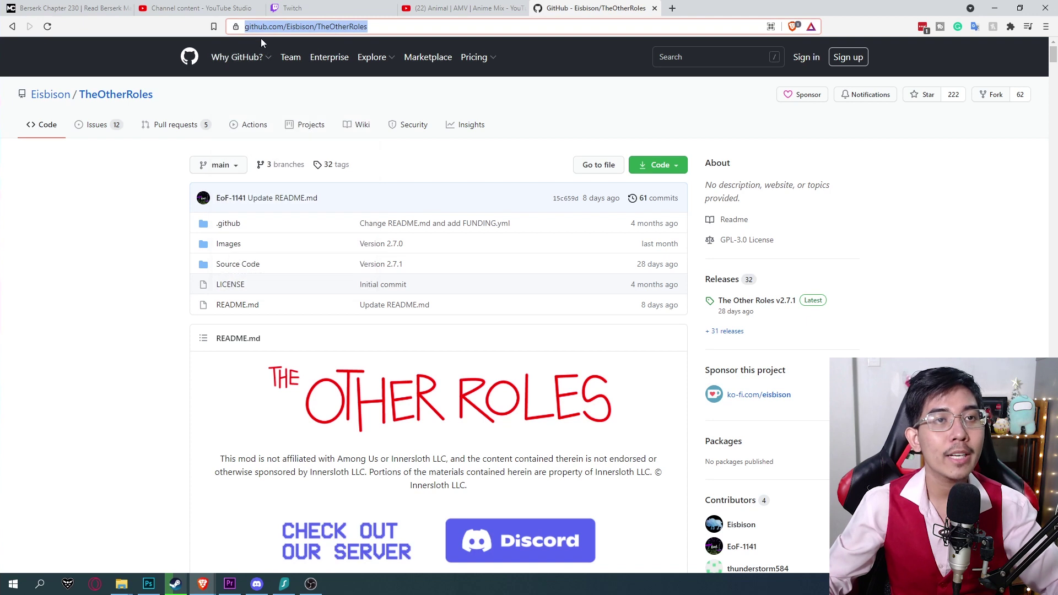
{"action": "left_click", "coordinate": [182, 100]}
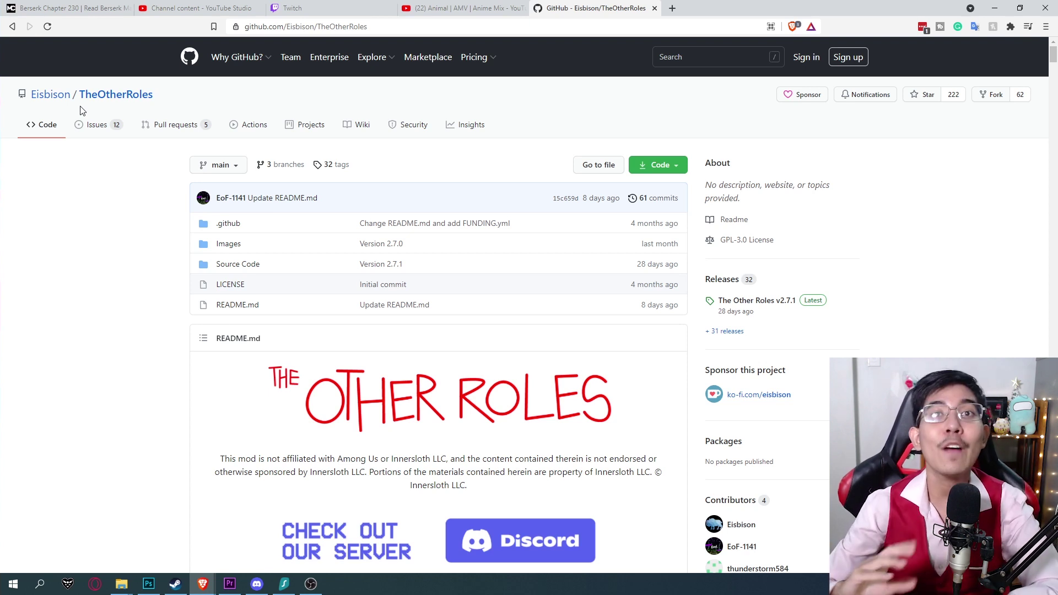
Scroll the README down to the Releases table, then bring Steam's library back to front
{"action": "scroll", "coordinate": [82, 109], "scroll_direction": "down", "scroll_amount": 6}
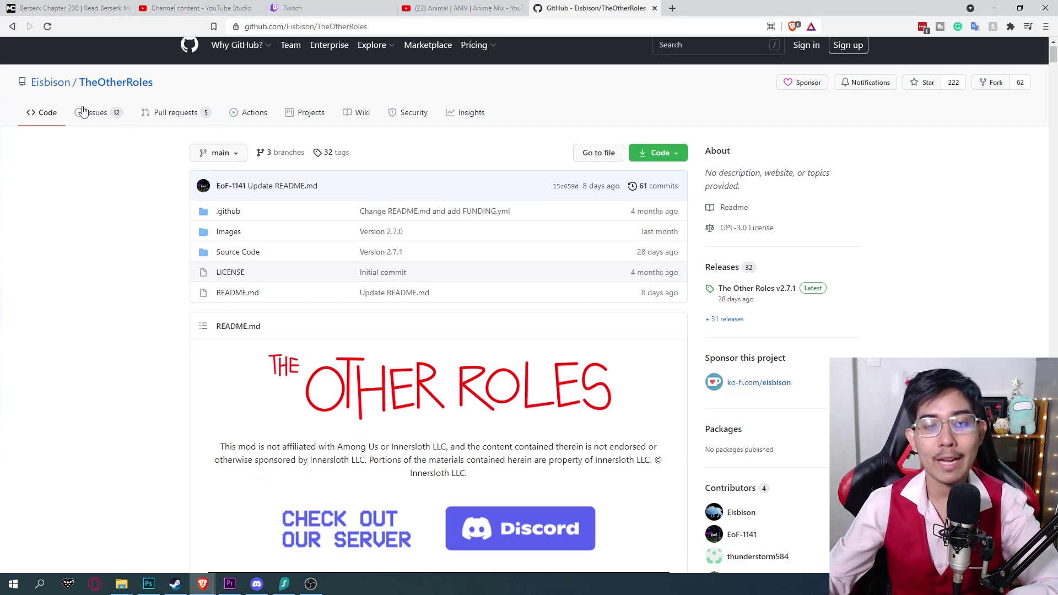
{"action": "scroll", "coordinate": [137, 85], "scroll_direction": "up", "scroll_amount": 6}
{"action": "scroll", "coordinate": [289, 125], "scroll_direction": "down", "scroll_amount": 15}
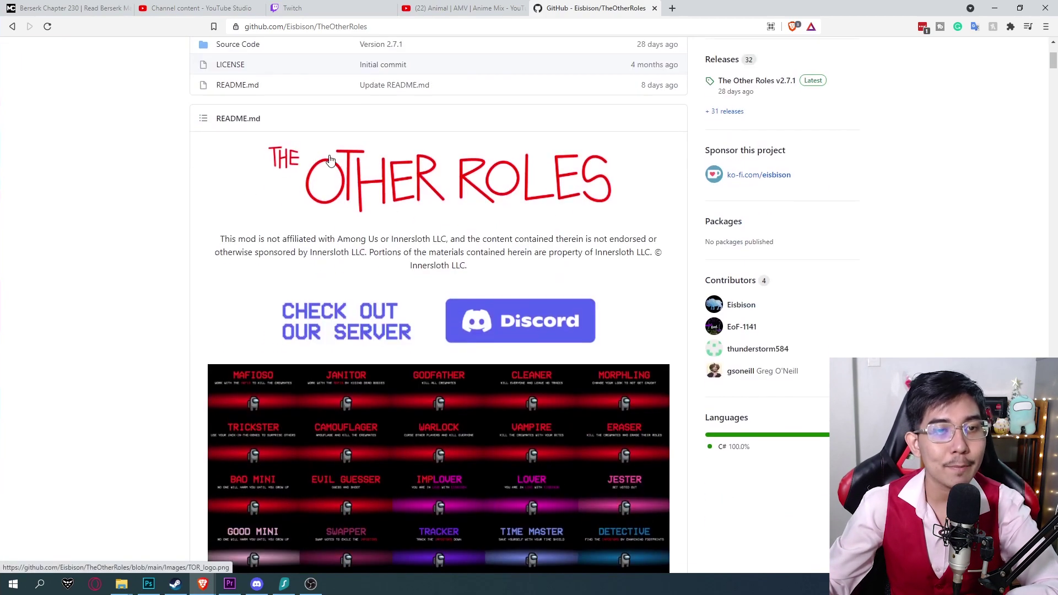
{"action": "scroll", "coordinate": [434, 191], "scroll_direction": "down", "scroll_amount": 7}
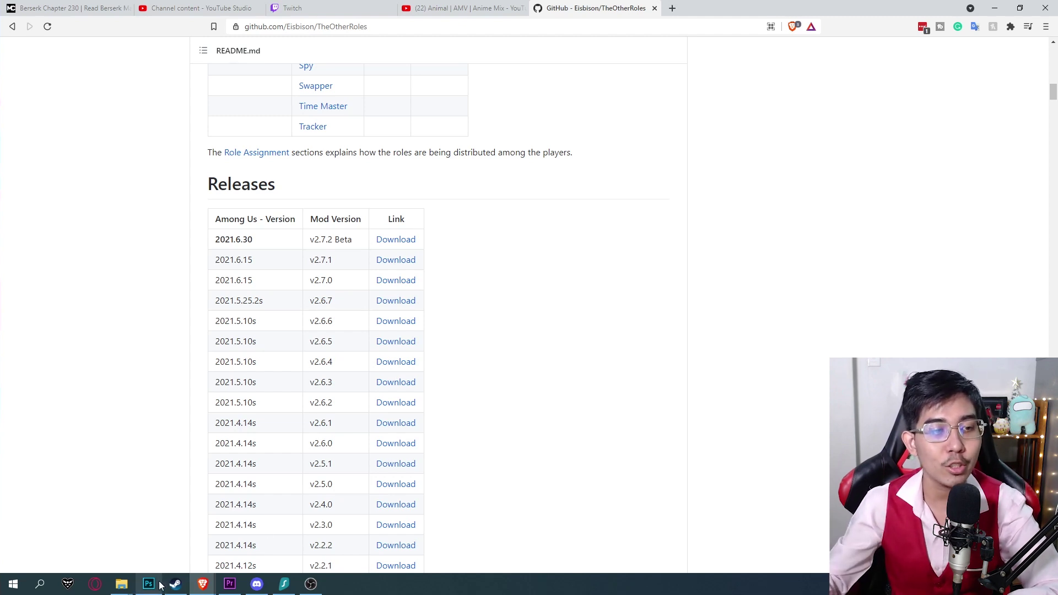
{"action": "left_click", "coordinate": [179, 585]}
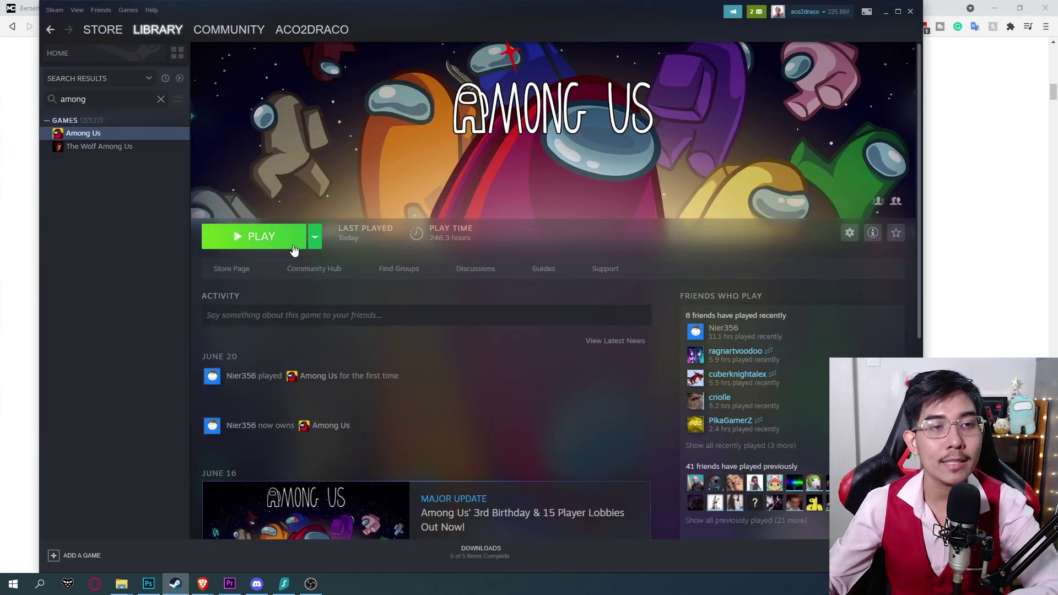
Launch Among Us to its main menu, then highlight version 2021.6.30 in the Releases table
{"action": "left_click", "coordinate": [294, 251]}
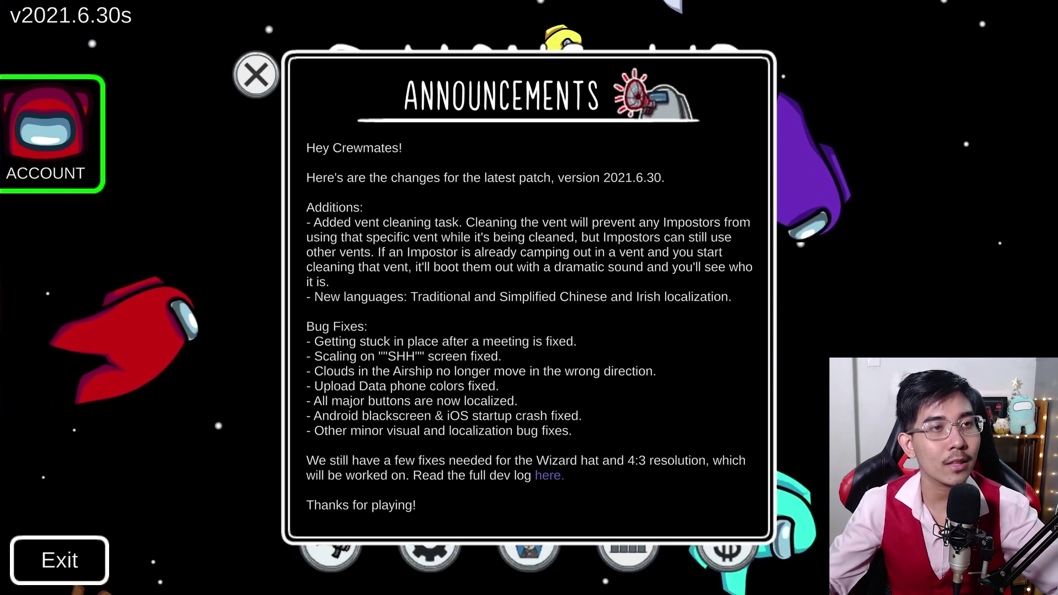
{"action": "key", "text": "Escape"}
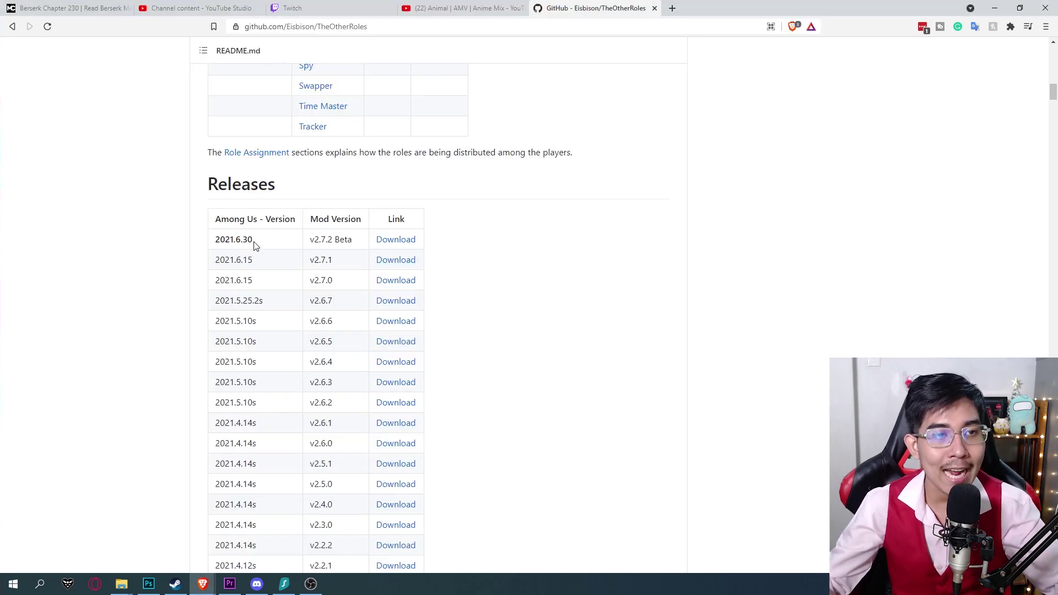
{"action": "left_click_drag", "start_coordinate": [254, 241], "coordinate": [216, 245]}
Highlight the matching mod version v2.7.2 and open its Beta release page
{"action": "left_click", "coordinate": [230, 244]}
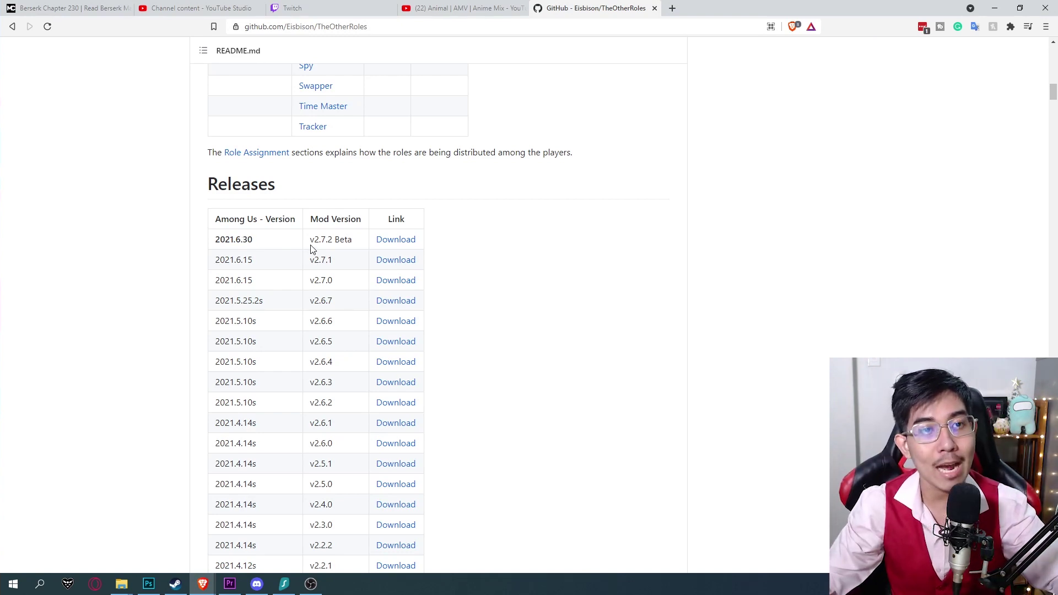
{"action": "left_click_drag", "start_coordinate": [314, 239], "coordinate": [335, 239]}
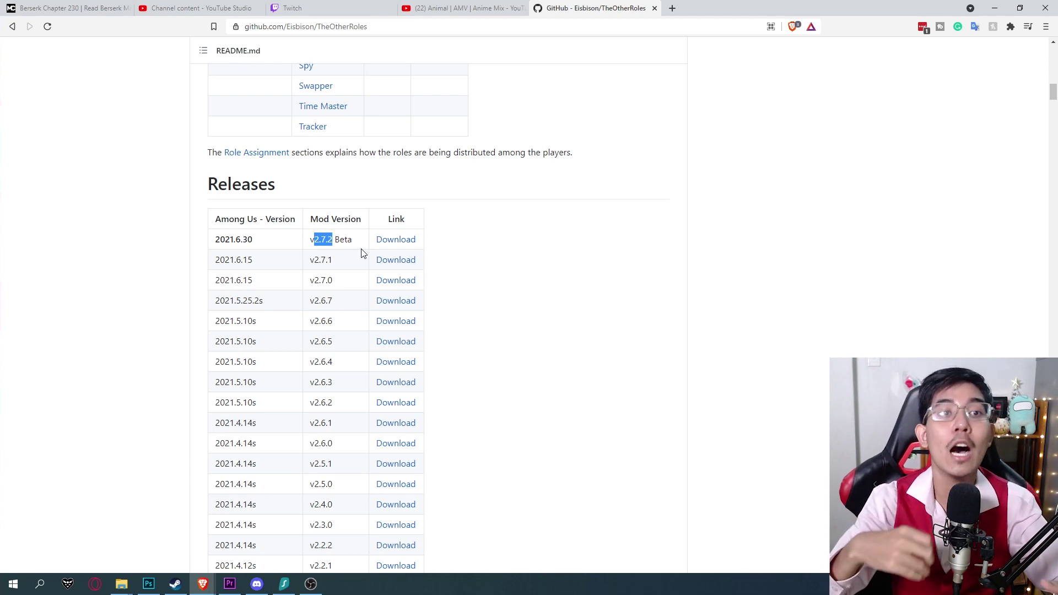
{"action": "left_click", "coordinate": [393, 240]}
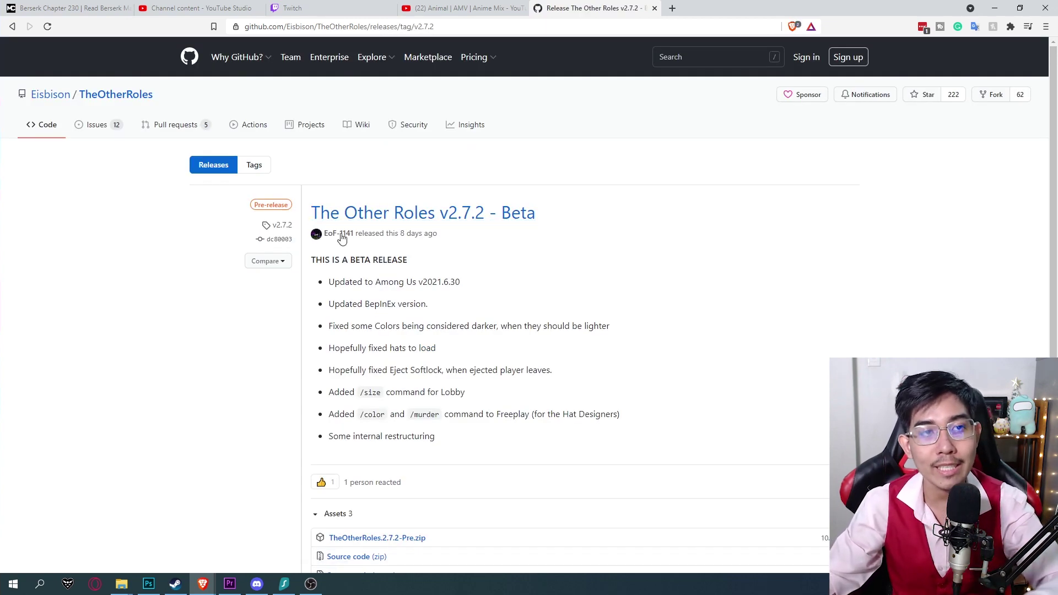
Click the TheOtherRoles.2.7.2-Pre.zip asset and cancel the save, since it's already downloaded
{"action": "scroll", "coordinate": [433, 231], "scroll_direction": "down", "scroll_amount": 3}
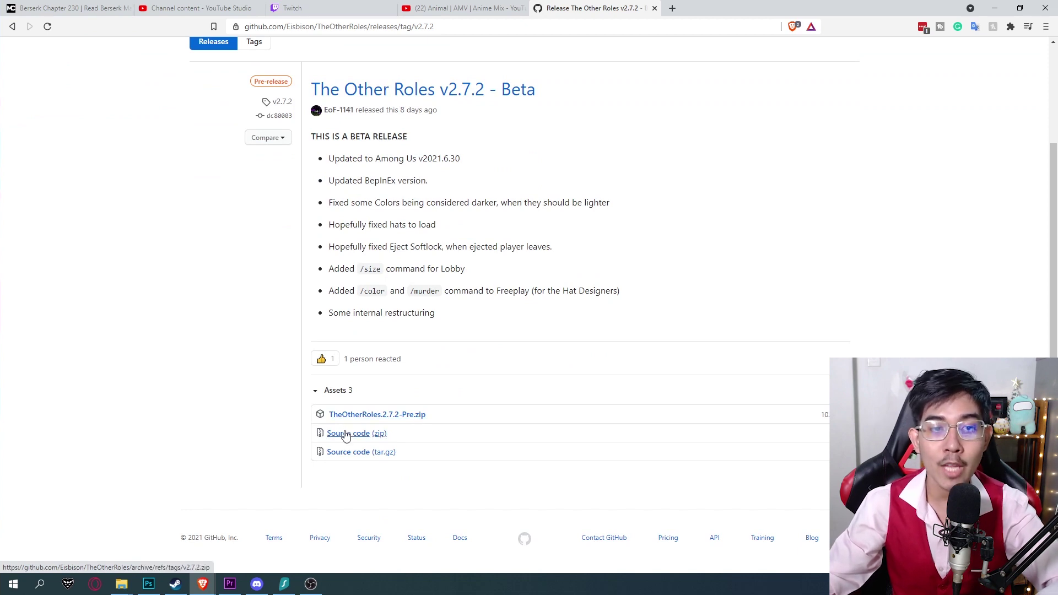
{"action": "left_click", "coordinate": [380, 421]}
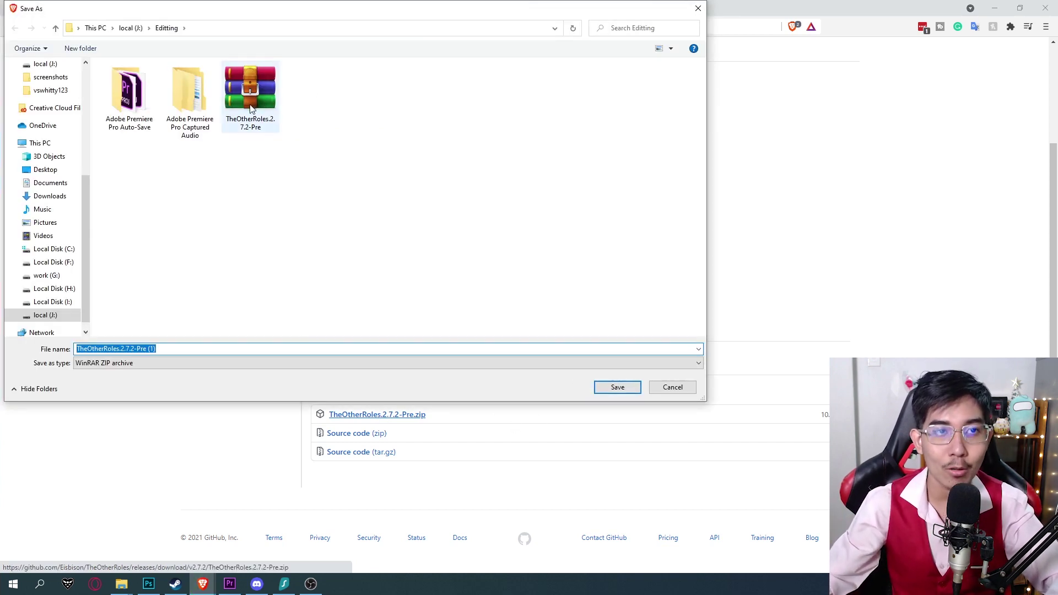
{"action": "left_click", "coordinate": [689, 389]}
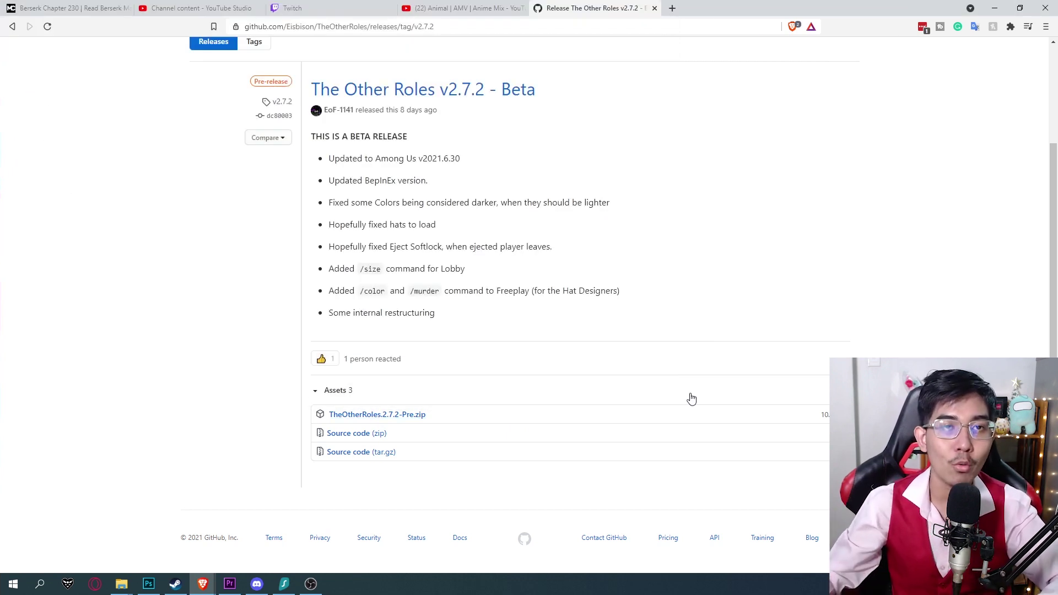
Go to the win-rar.com website through the browser's address bar
{"action": "left_click", "coordinate": [678, 21]}
{"action": "type", "text": "win-rar.com"}
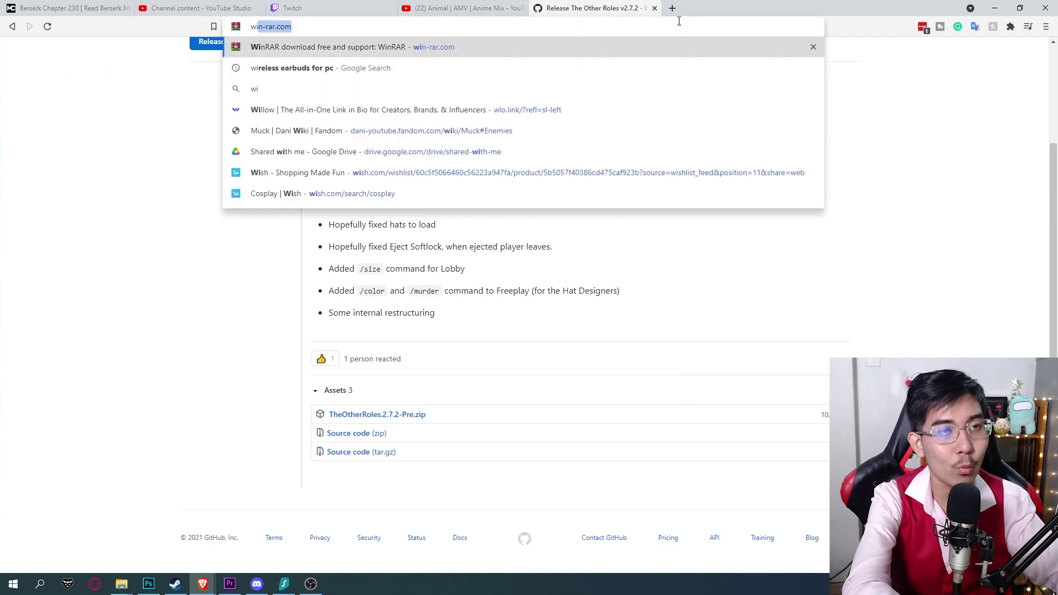
{"action": "key", "text": "Return"}
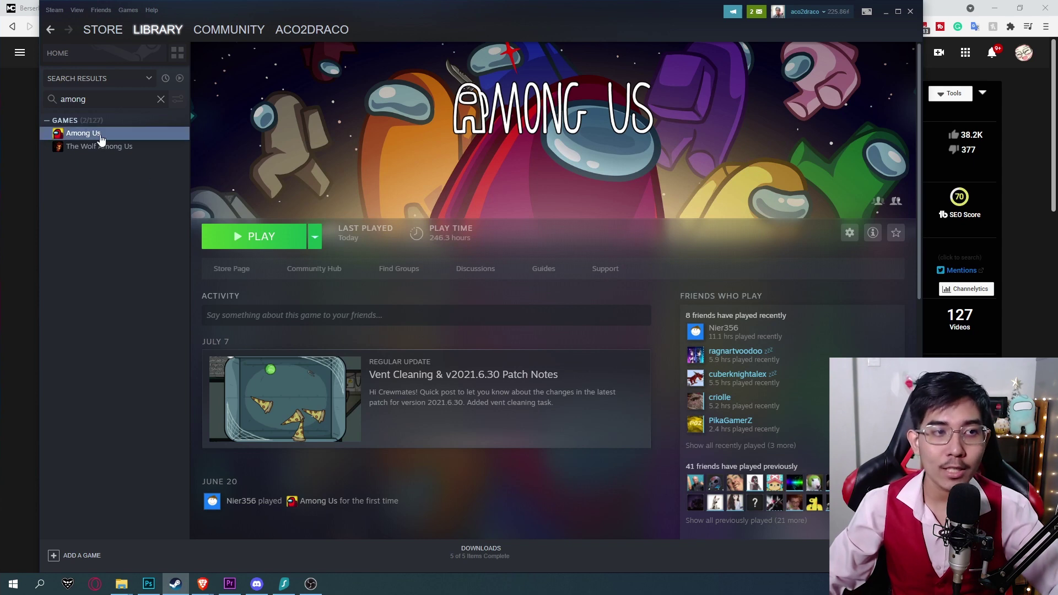
Open the reinstalled Among Us folder on drive F via Properties > Local Files > Browse
{"action": "right_click", "coordinate": [101, 137]}
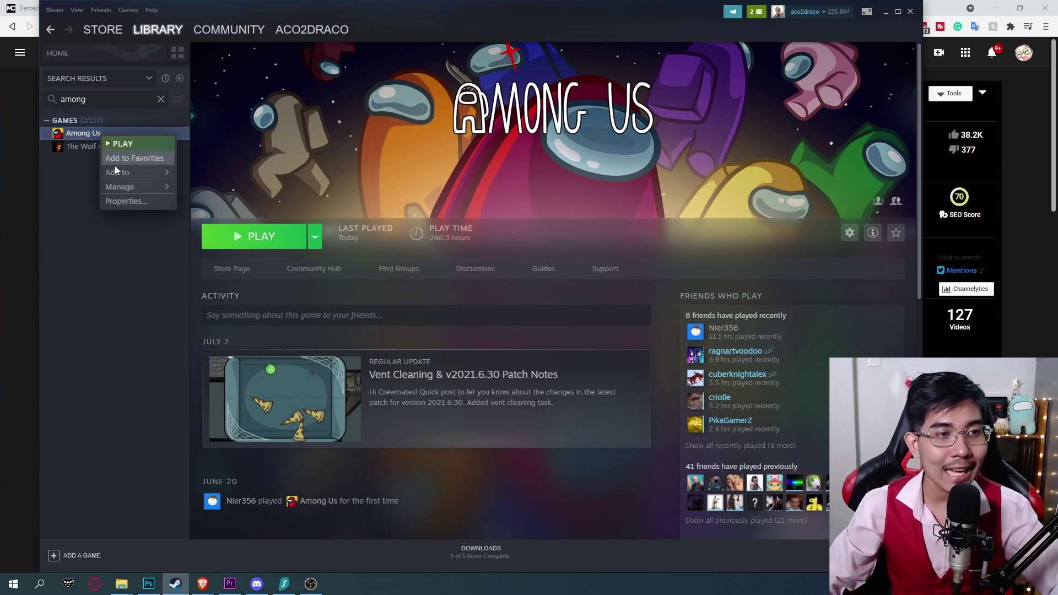
{"action": "left_click", "coordinate": [125, 201]}
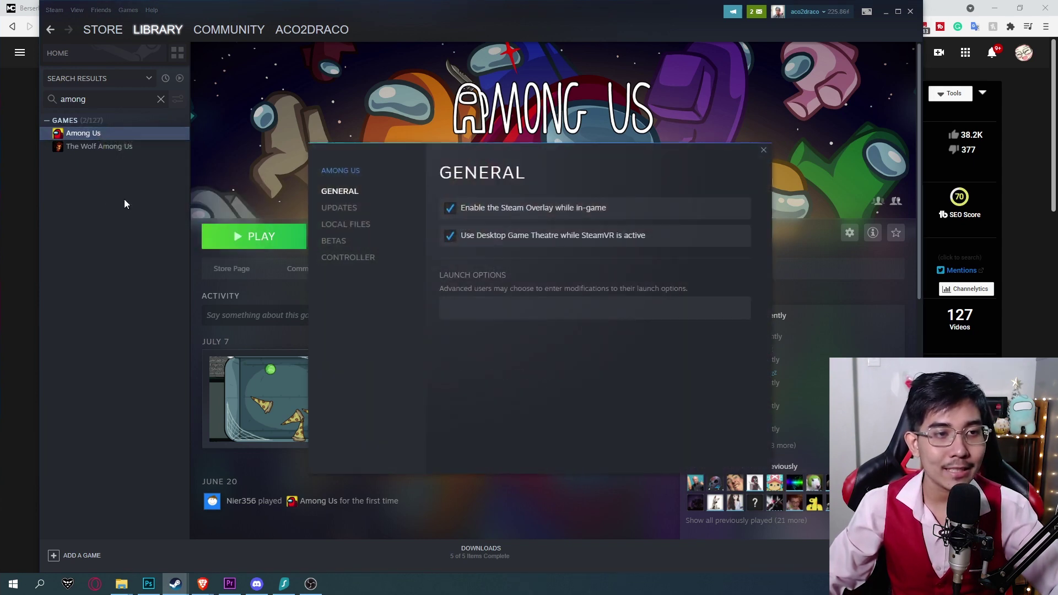
{"action": "left_click", "coordinate": [348, 224]}
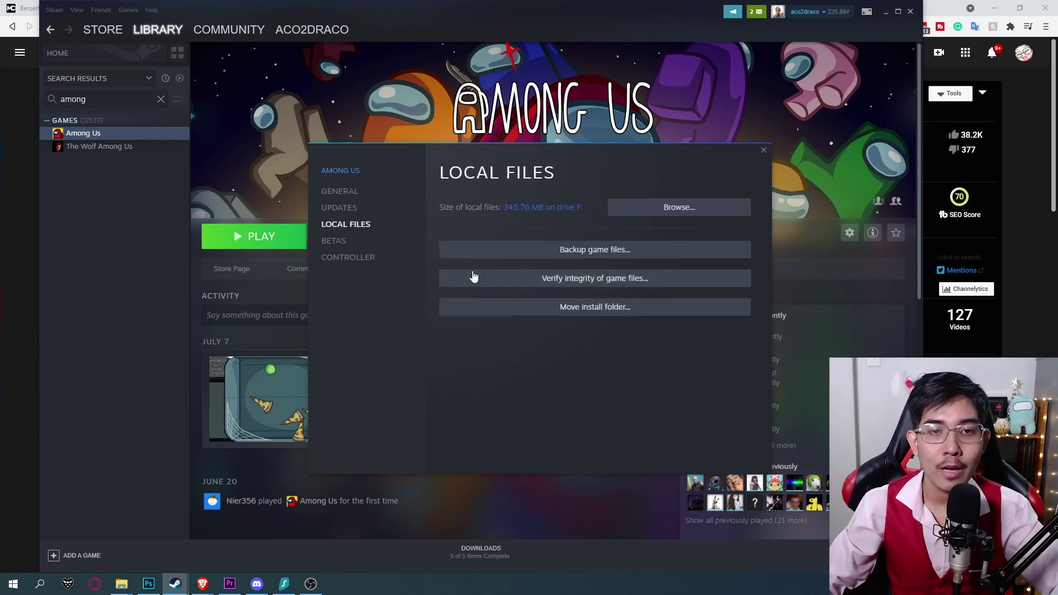
{"action": "left_click", "coordinate": [653, 209]}
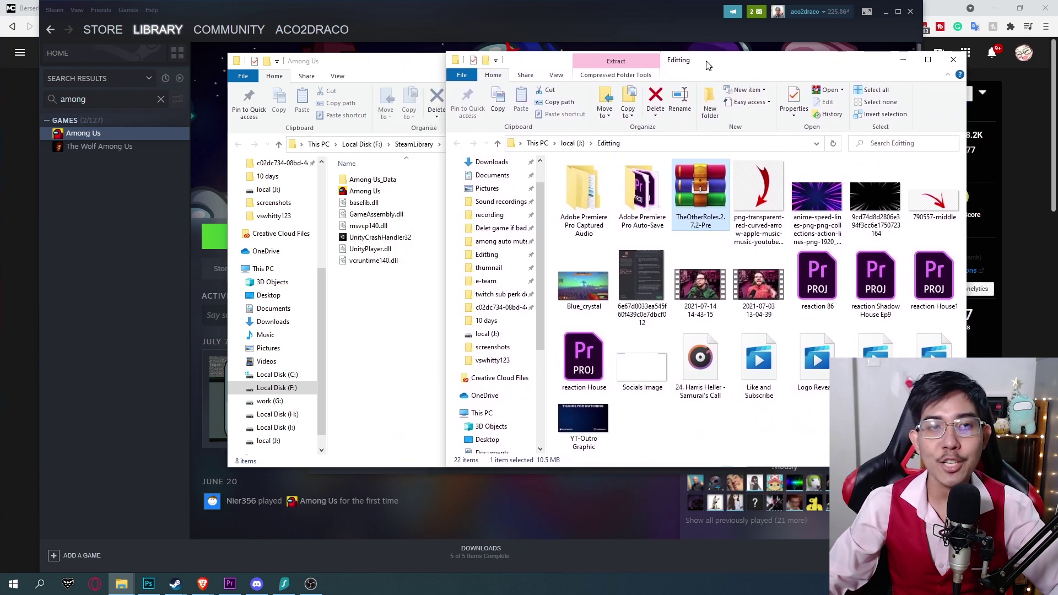
Place the Among Us folder window on the left and the Editting folder window on the right
{"action": "left_click_drag", "start_coordinate": [409, 72], "coordinate": [189, 78]}
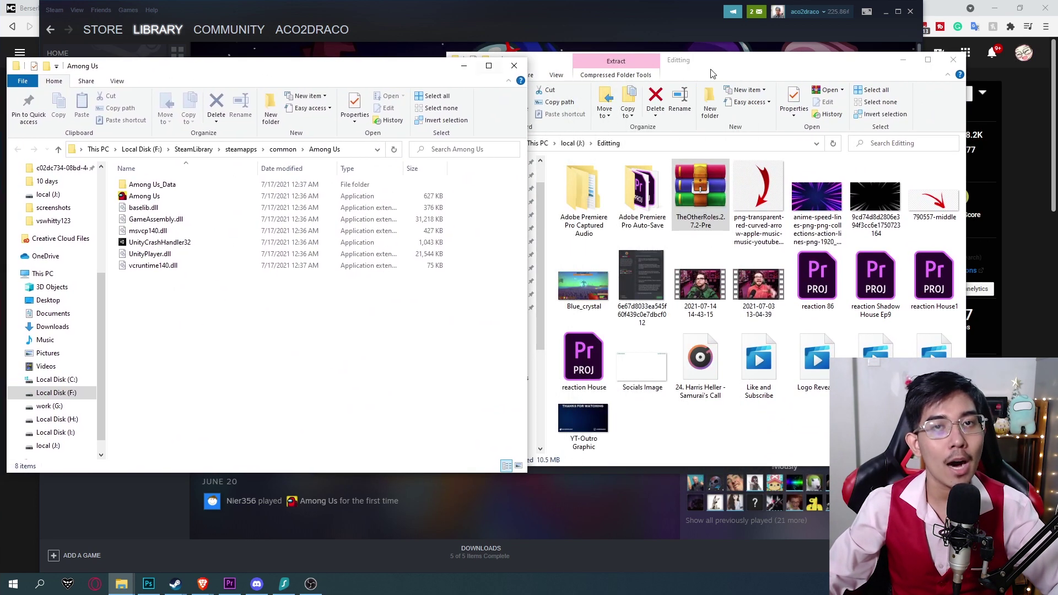
{"action": "left_click", "coordinate": [741, 66]}
{"action": "left_click_drag", "start_coordinate": [741, 67], "coordinate": [807, 60]}
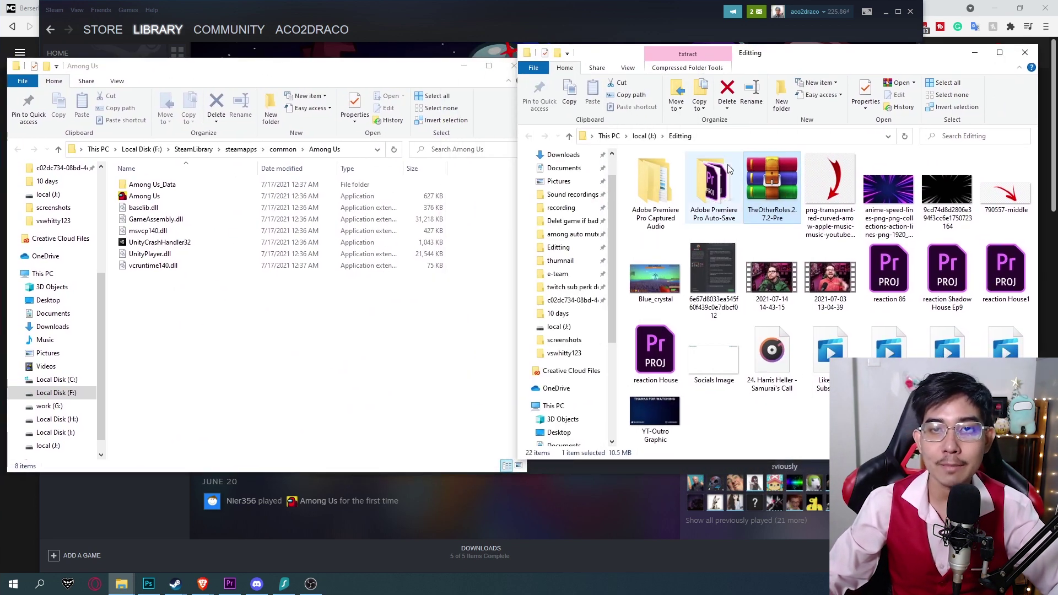
Open the TheOtherRoles zip in WinRAR and drag all its folders and files into Among Us
{"action": "double_click", "coordinate": [772, 193]}
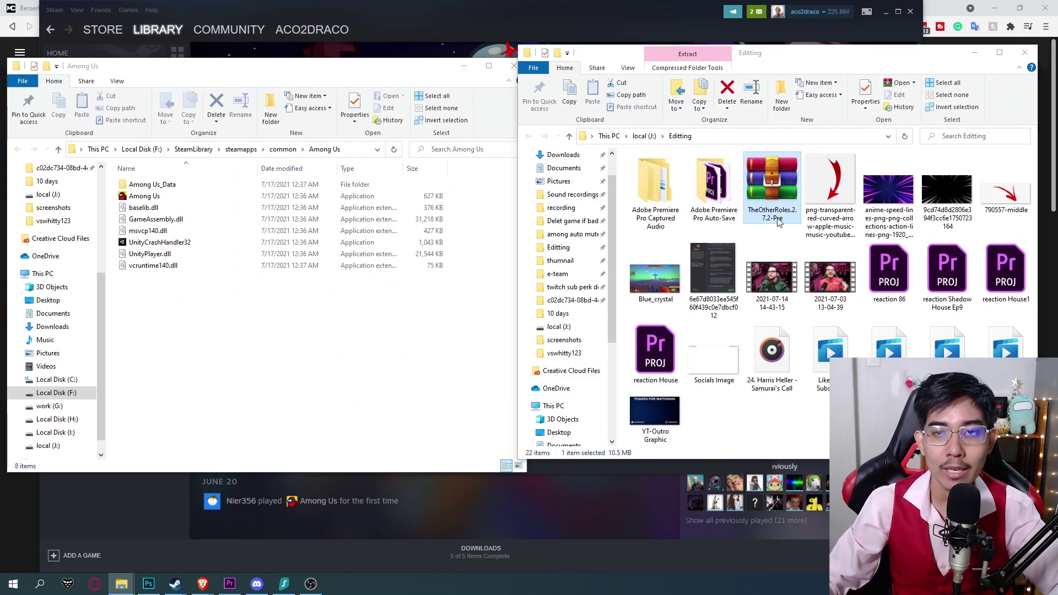
{"action": "left_click_drag", "start_coordinate": [627, 222], "coordinate": [702, 138]}
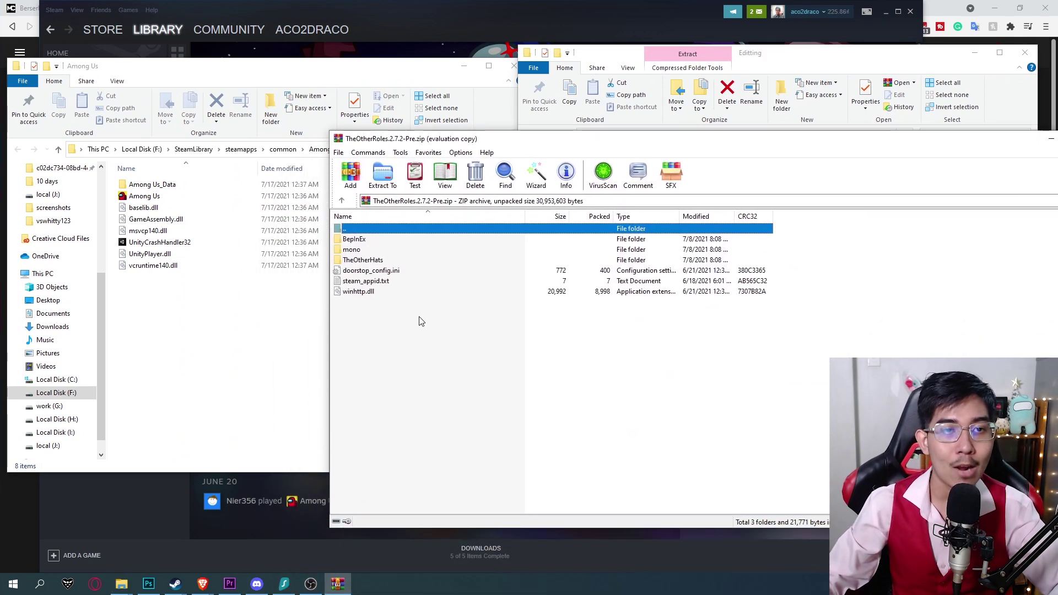
{"action": "left_click_drag", "start_coordinate": [446, 342], "coordinate": [372, 240]}
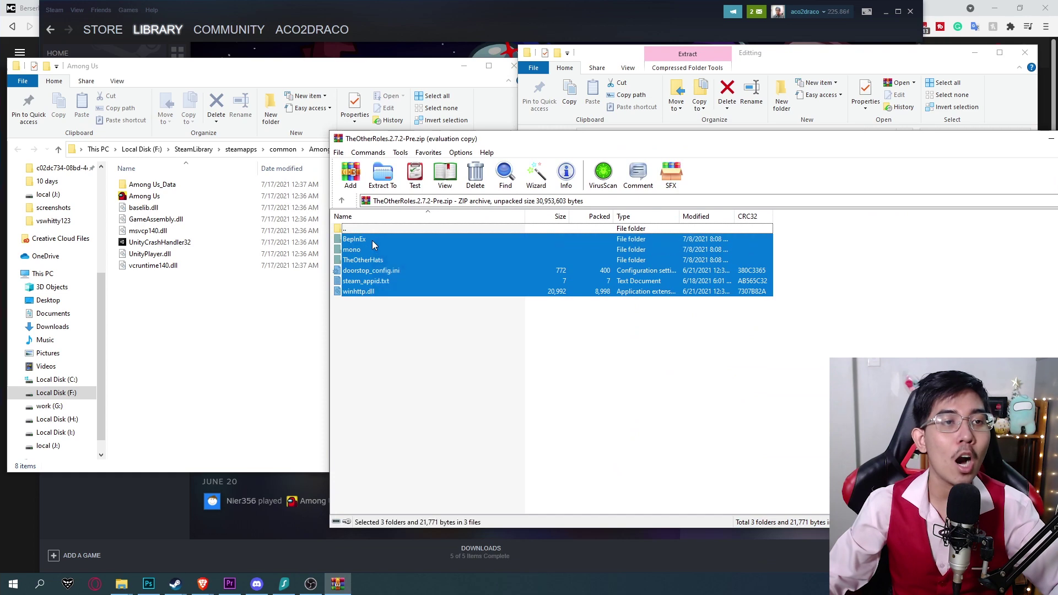
{"action": "left_click_drag", "start_coordinate": [385, 277], "coordinate": [391, 270]}
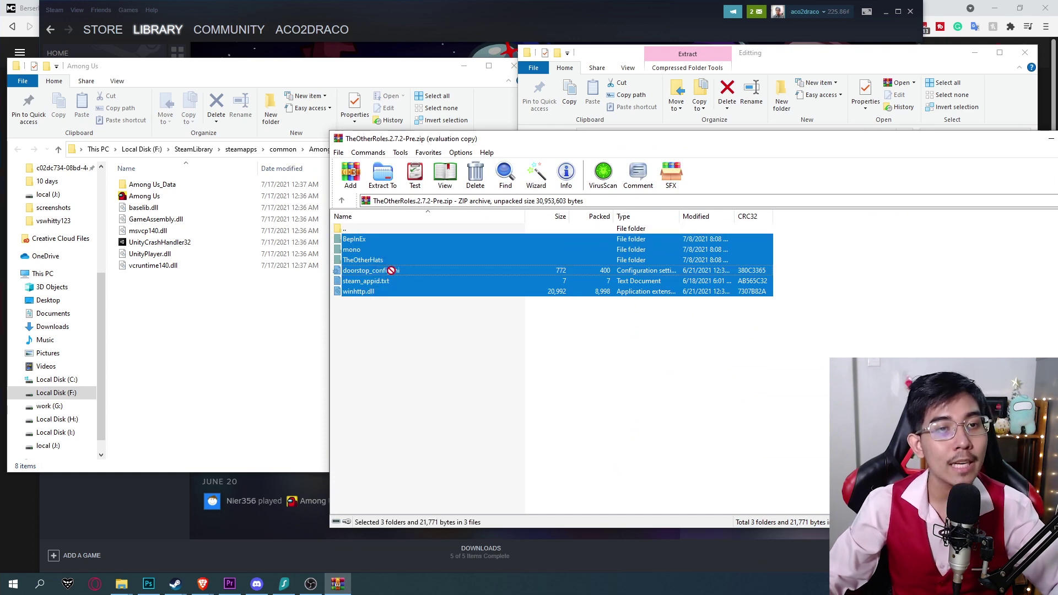
{"action": "left_click_drag", "start_coordinate": [238, 339], "coordinate": [239, 339]}
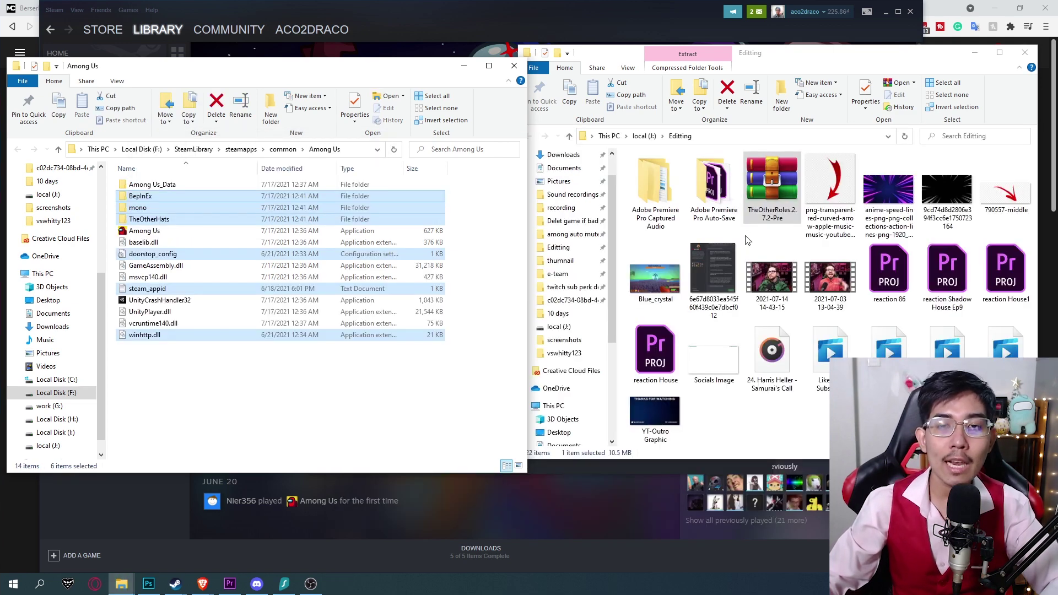
Delete the TheOtherRoles.2.7.2-Pre archive from the Editting folder and close that window
{"action": "left_click", "coordinate": [772, 214]}
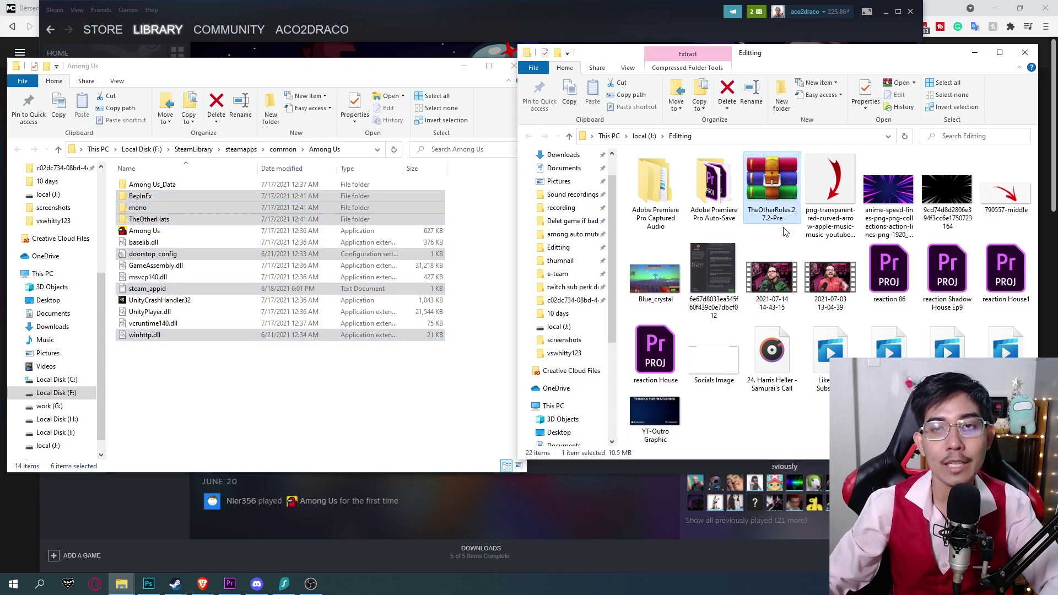
{"action": "key", "text": "Delete"}
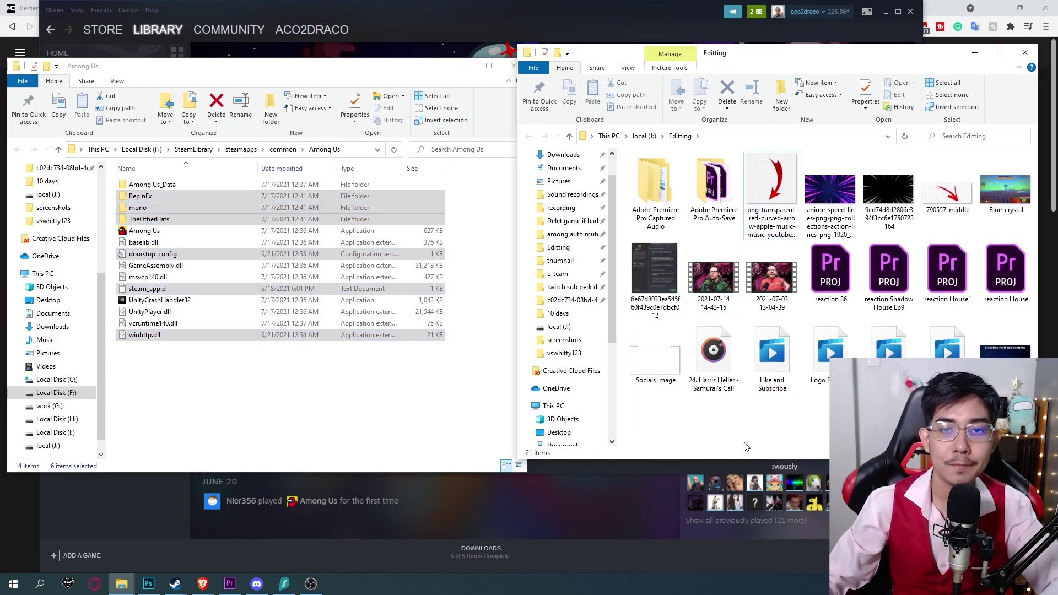
{"action": "left_click", "coordinate": [1024, 57]}
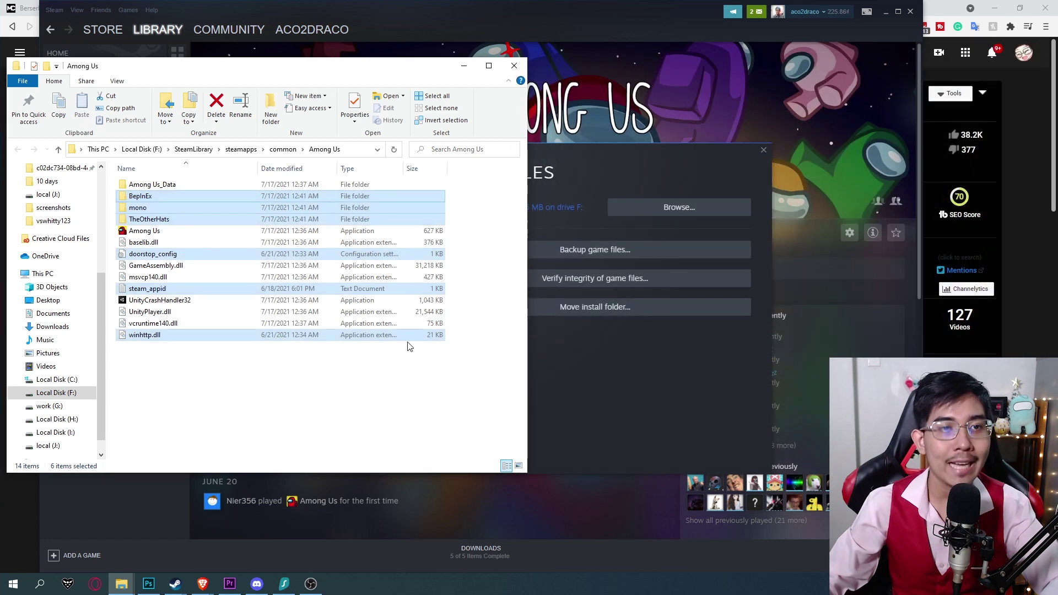
Close Steam's Among Us properties, move the Among Us folder right, and launch the game
{"action": "left_click", "coordinate": [384, 376]}
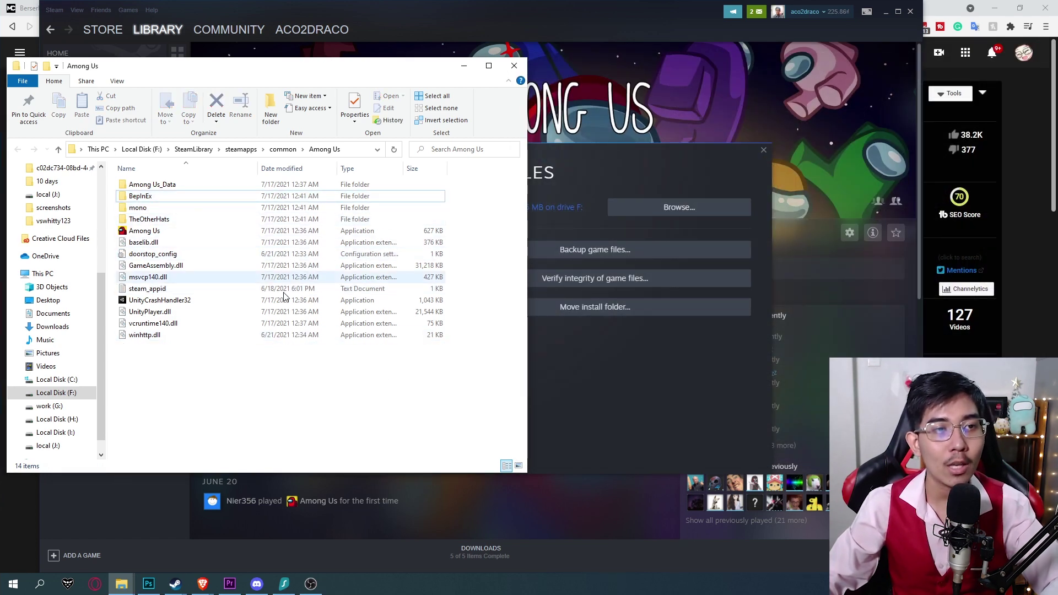
{"action": "left_click", "coordinate": [764, 150]}
{"action": "left_click", "coordinate": [177, 234]}
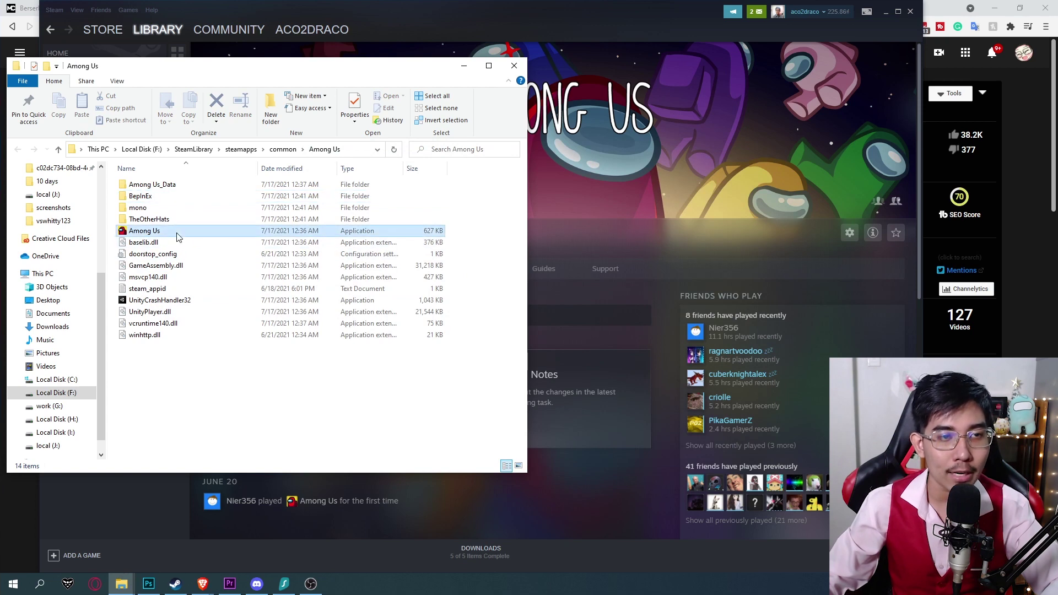
{"action": "left_click_drag", "start_coordinate": [316, 67], "coordinate": [797, 72]}
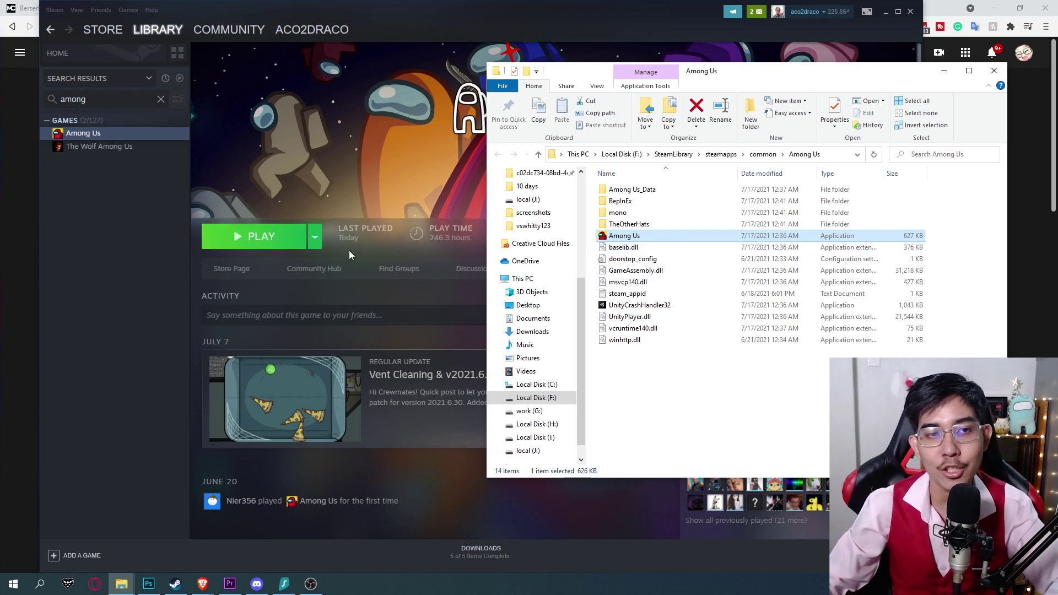
{"action": "left_click", "coordinate": [258, 238]}
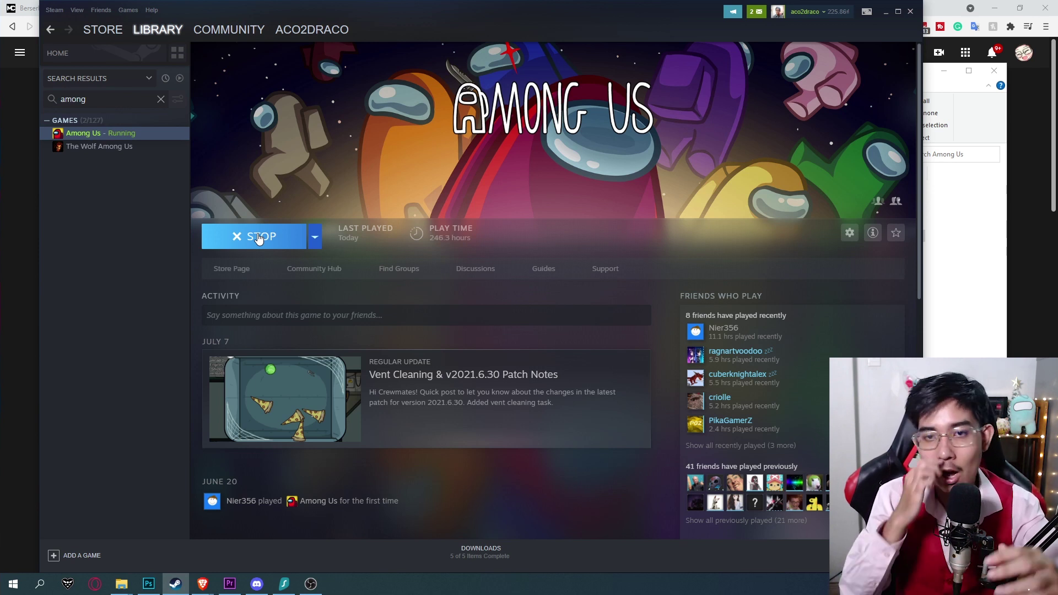
Start the modded Among Us from the green PLAY button on its Steam library page
{"action": "left_click", "coordinate": [259, 236]}
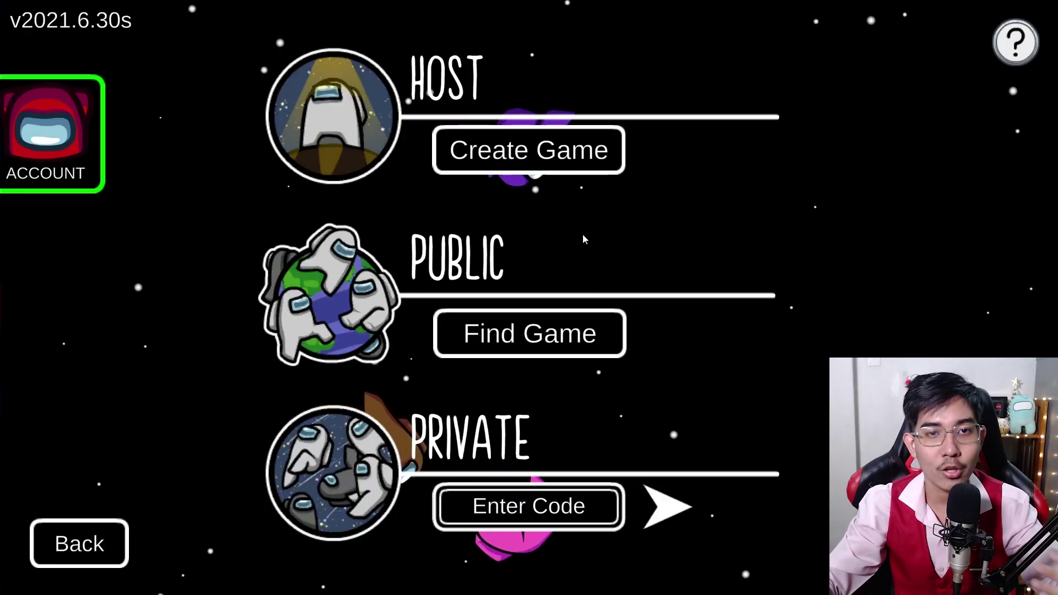
Begin hosting a new game and choose The Airship as its map
{"action": "left_click", "coordinate": [553, 160]}
{"action": "left_click", "coordinate": [822, 309]}
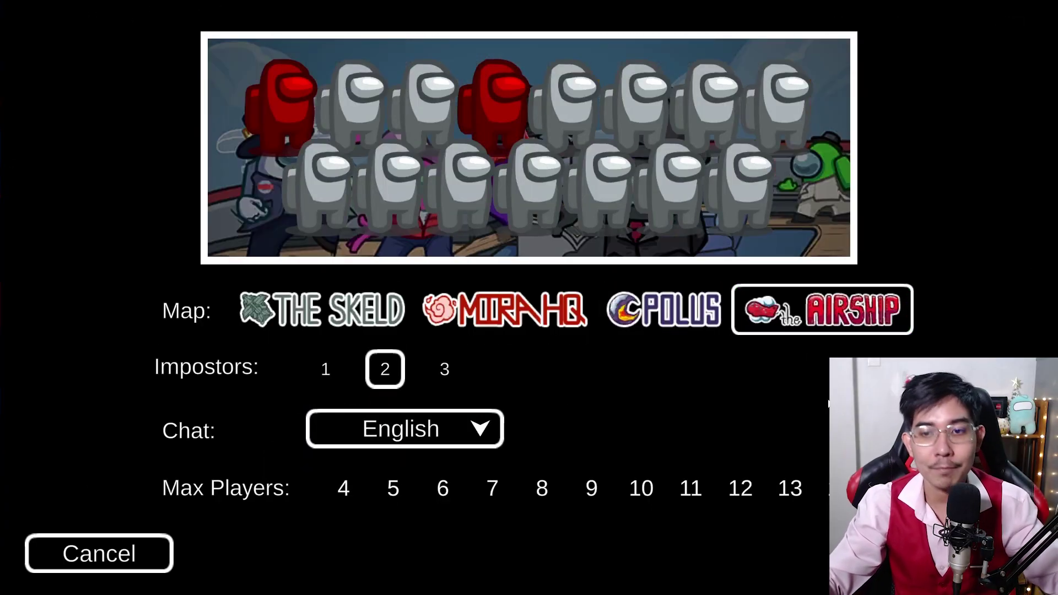